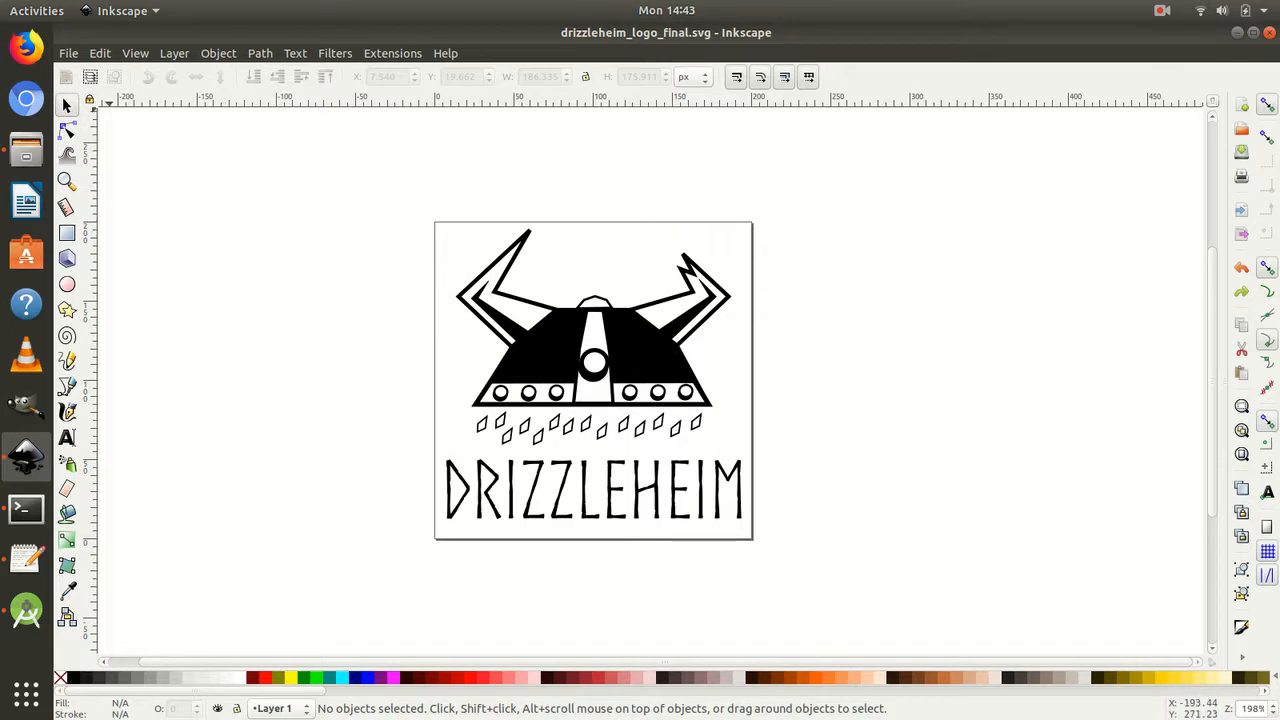
# Check the page's custom width and height in the document properties
pyautogui.hotkey('alt', 'f')
pyautogui.press('Down')
pyautogui.press('Down')
pyautogui.press('Down')
pyautogui.press('Down')
pyautogui.press('Down')
pyautogui.press('Down')
pyautogui.press('Down')
pyautogui.press('Down')
pyautogui.press('Down')
pyautogui.press('Down')
pyautogui.press('Down')
pyautogui.press('Down')
pyautogui.press('Down')
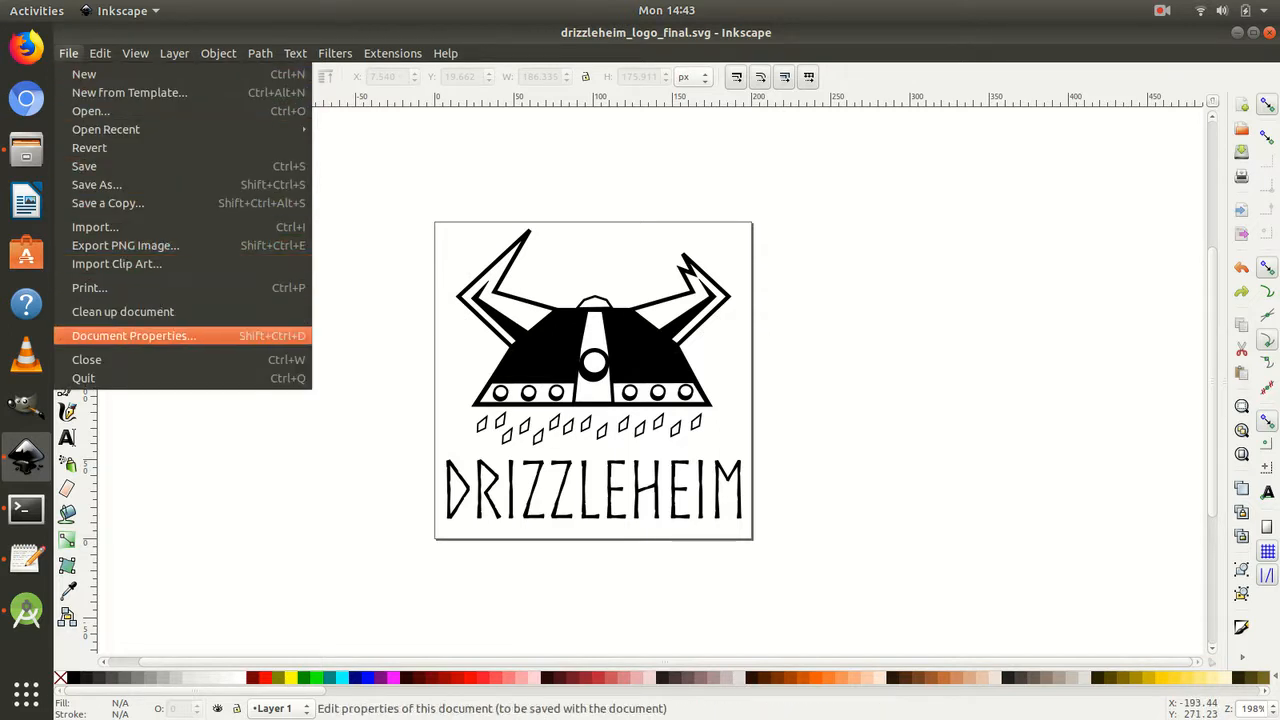
pyautogui.press('Return')
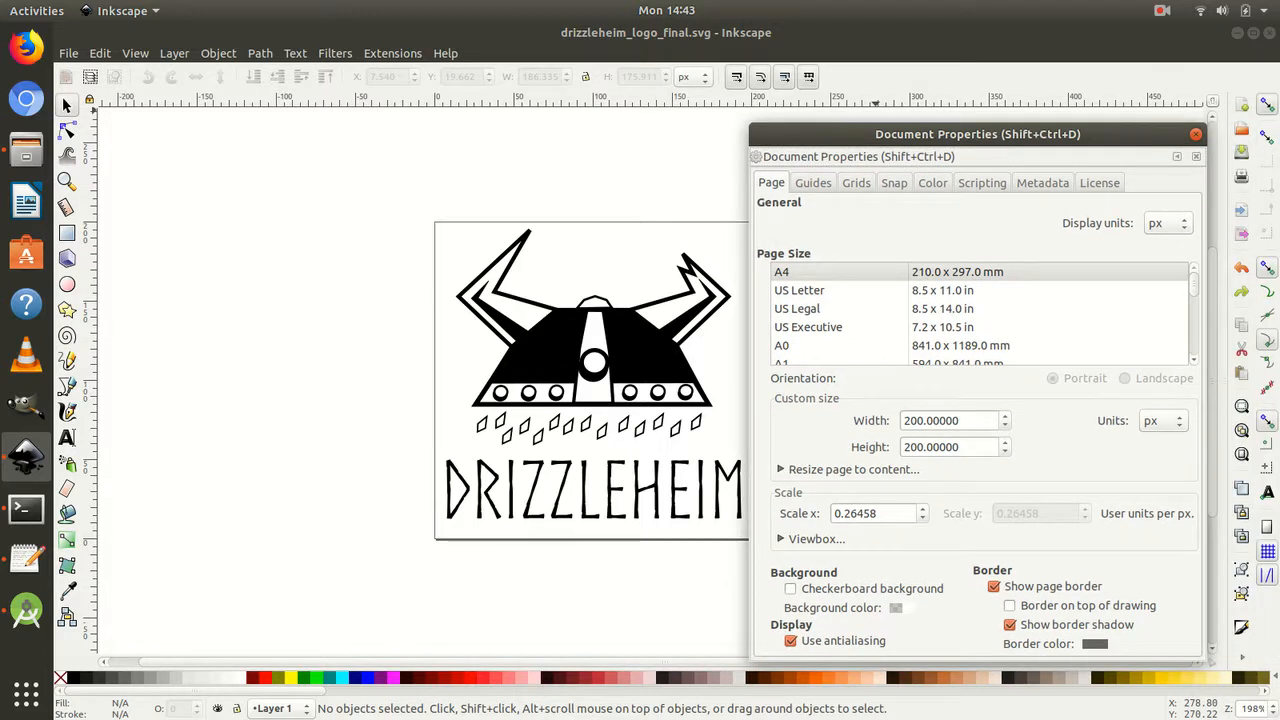
pyautogui.click(960, 420)
pyautogui.doubleClick(952, 424)
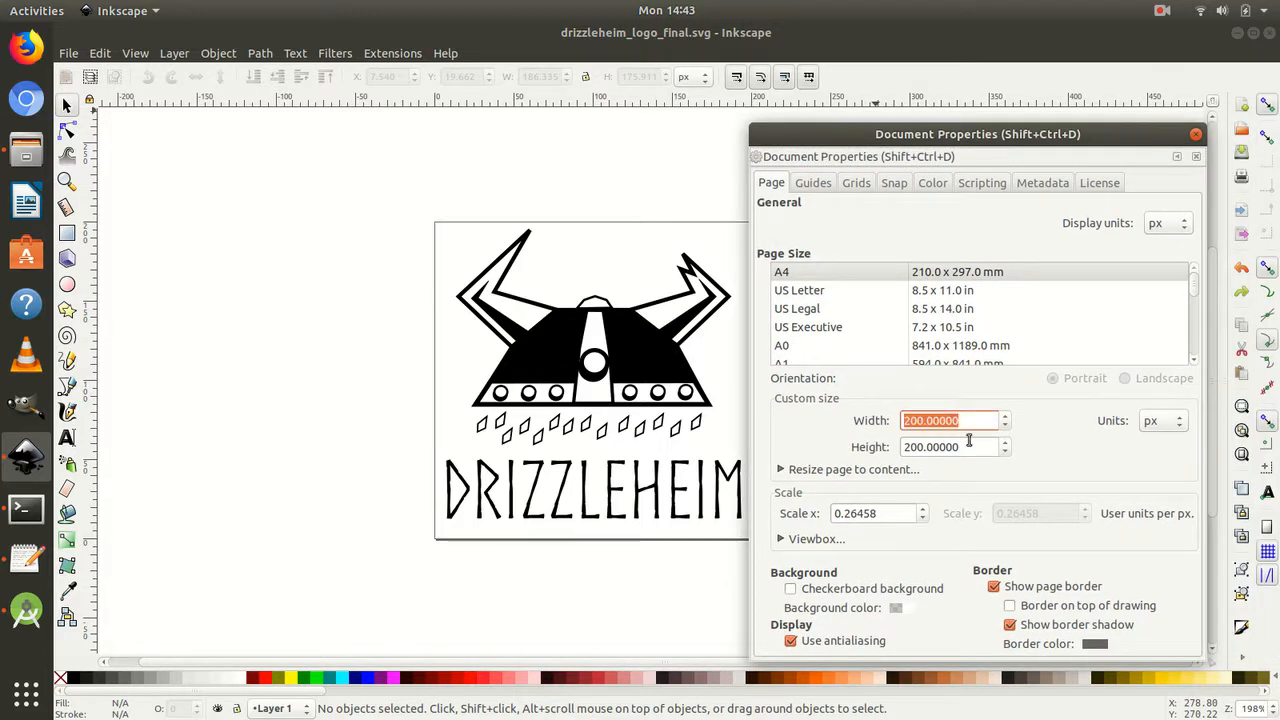
pyautogui.press('Tab')
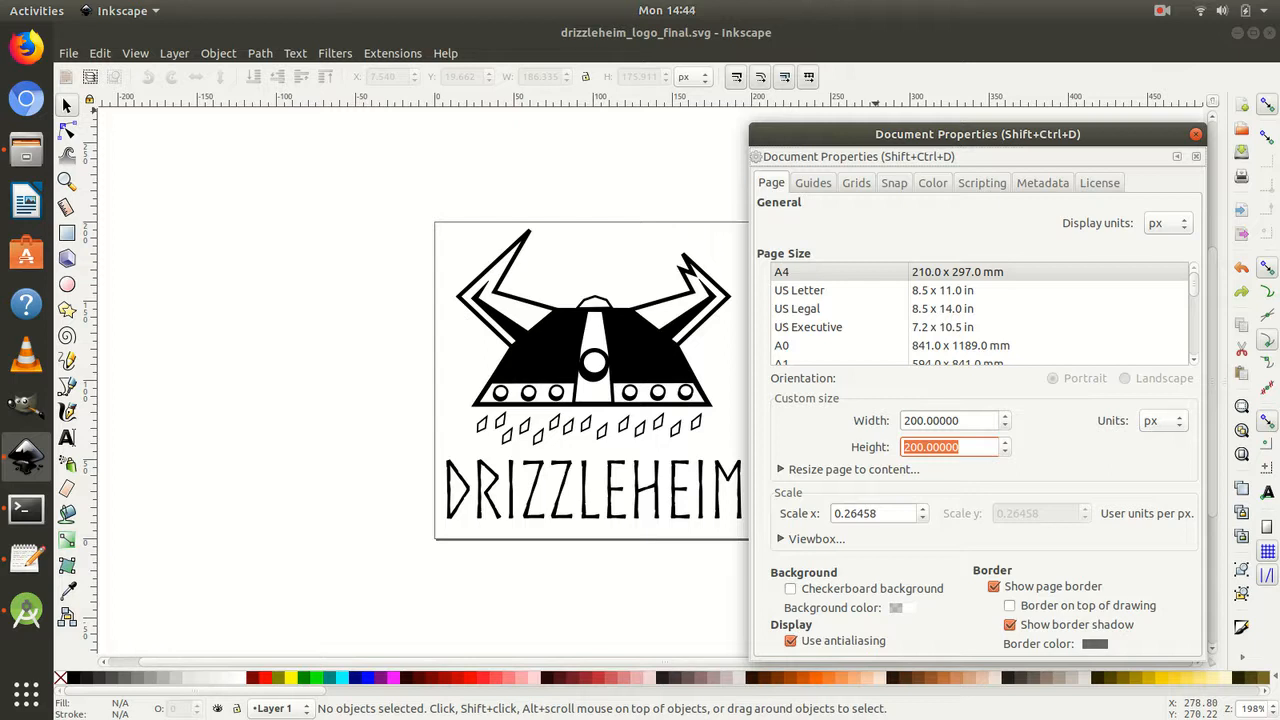
pyautogui.click(983, 424)
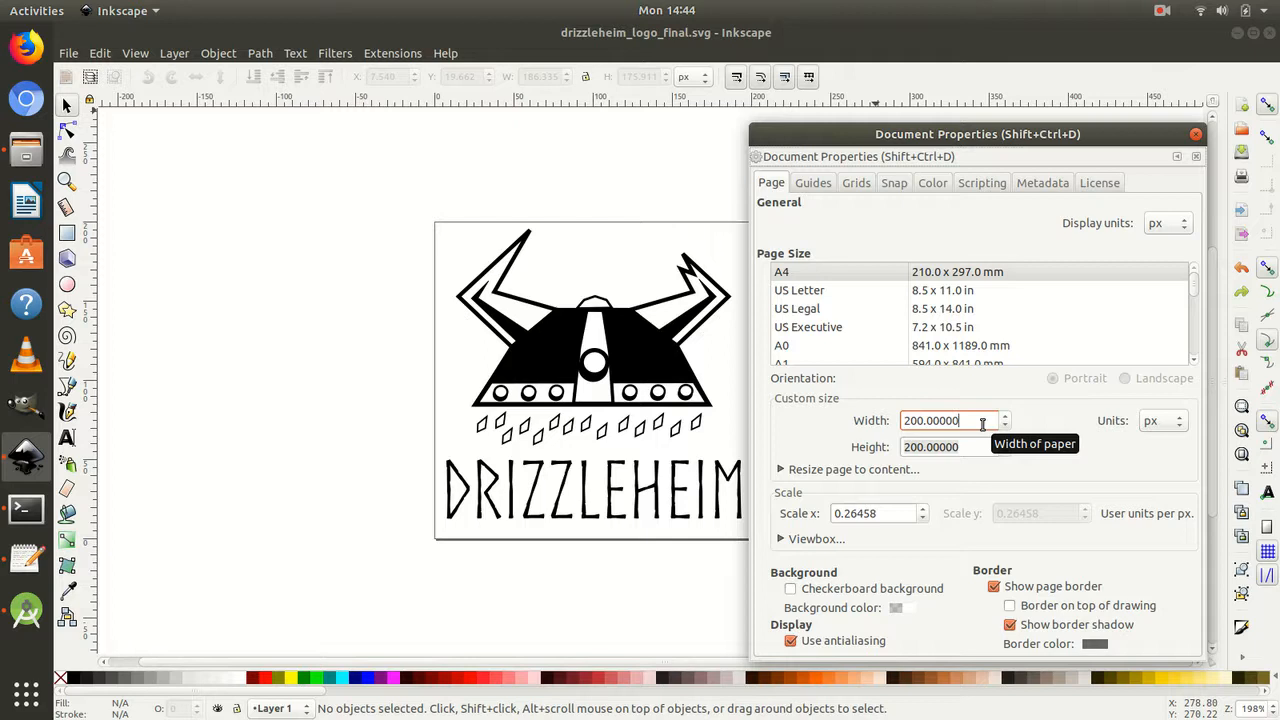
pyautogui.click(1196, 134)
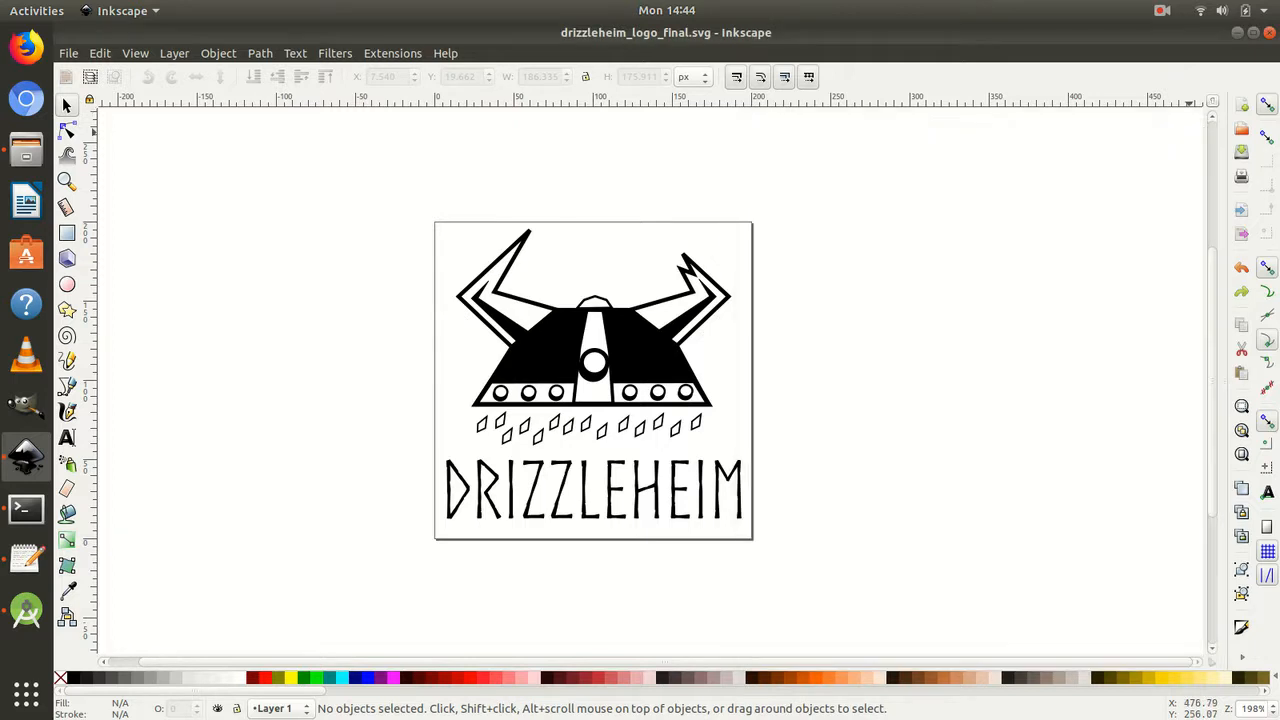
pyautogui.click(14, 607)
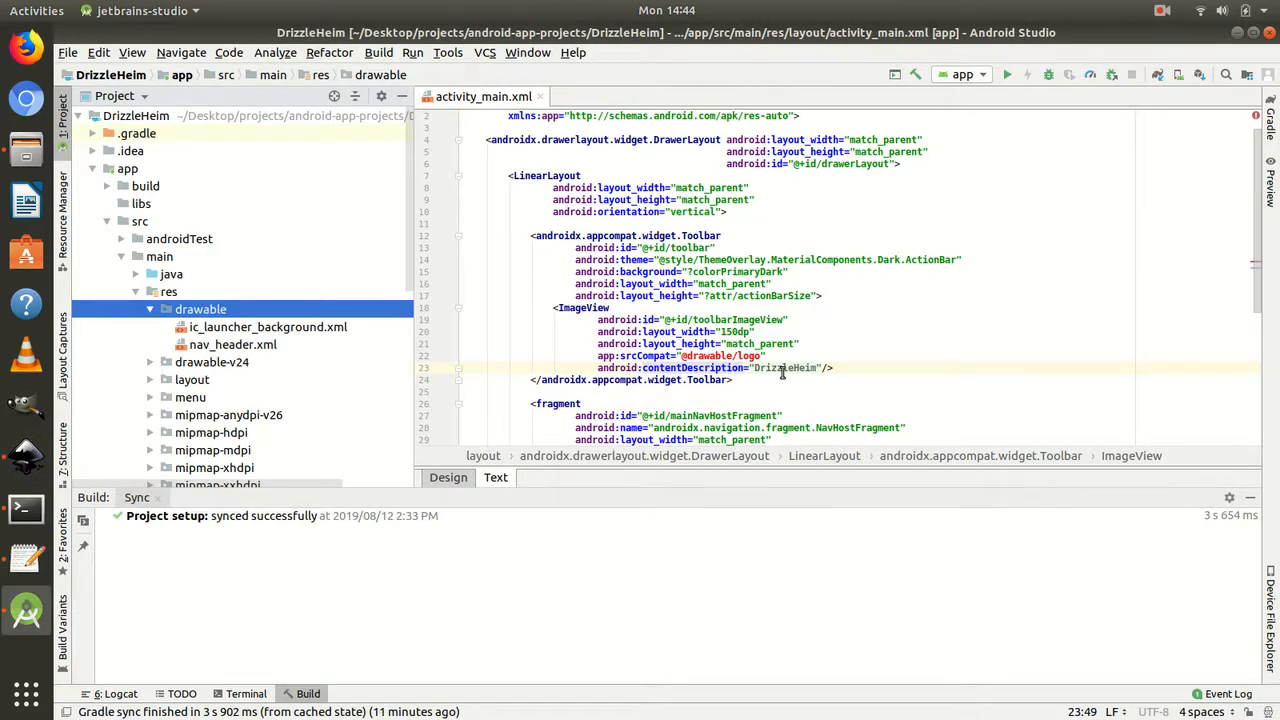
pyautogui.moveTo(758, 357)
pyautogui.moveTo(760, 357); pyautogui.dragTo(681, 357)
pyautogui.click(710, 372)
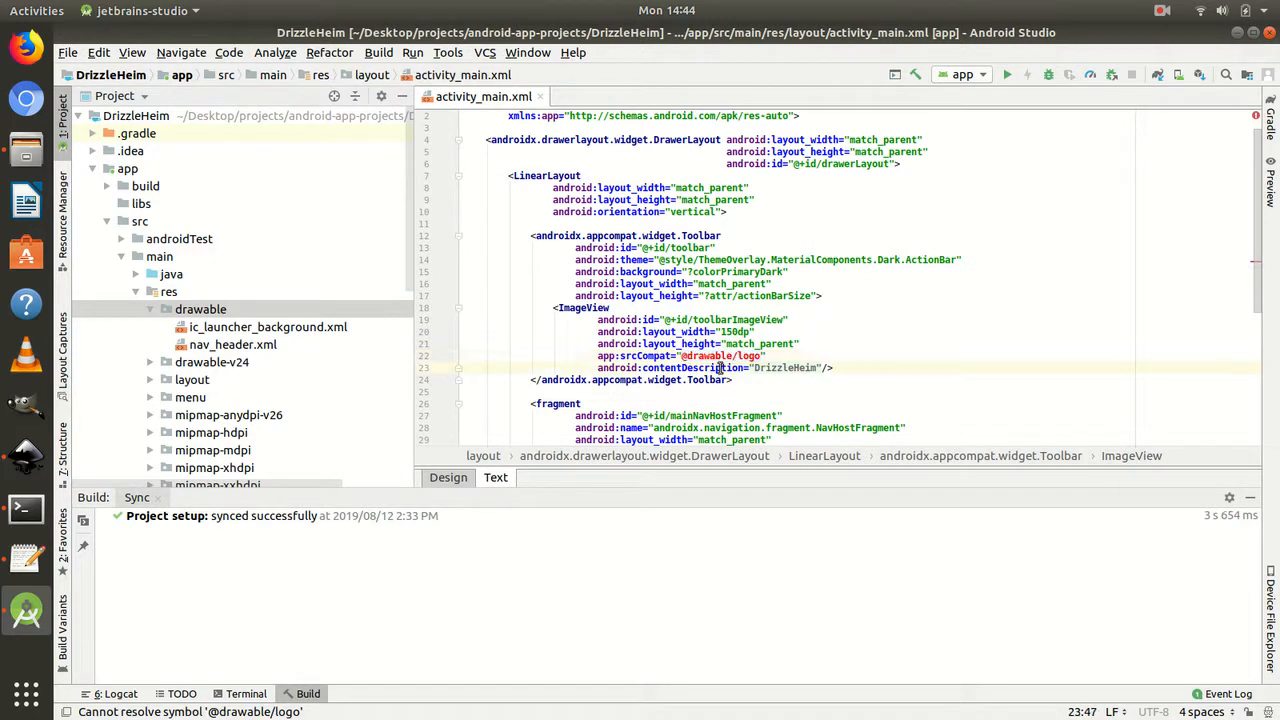
# Try to load drizzleheim_logo_final.svg as a new vector asset for the drawable folder
pyautogui.rightClick(216, 318)
pyautogui.moveTo(250, 87)
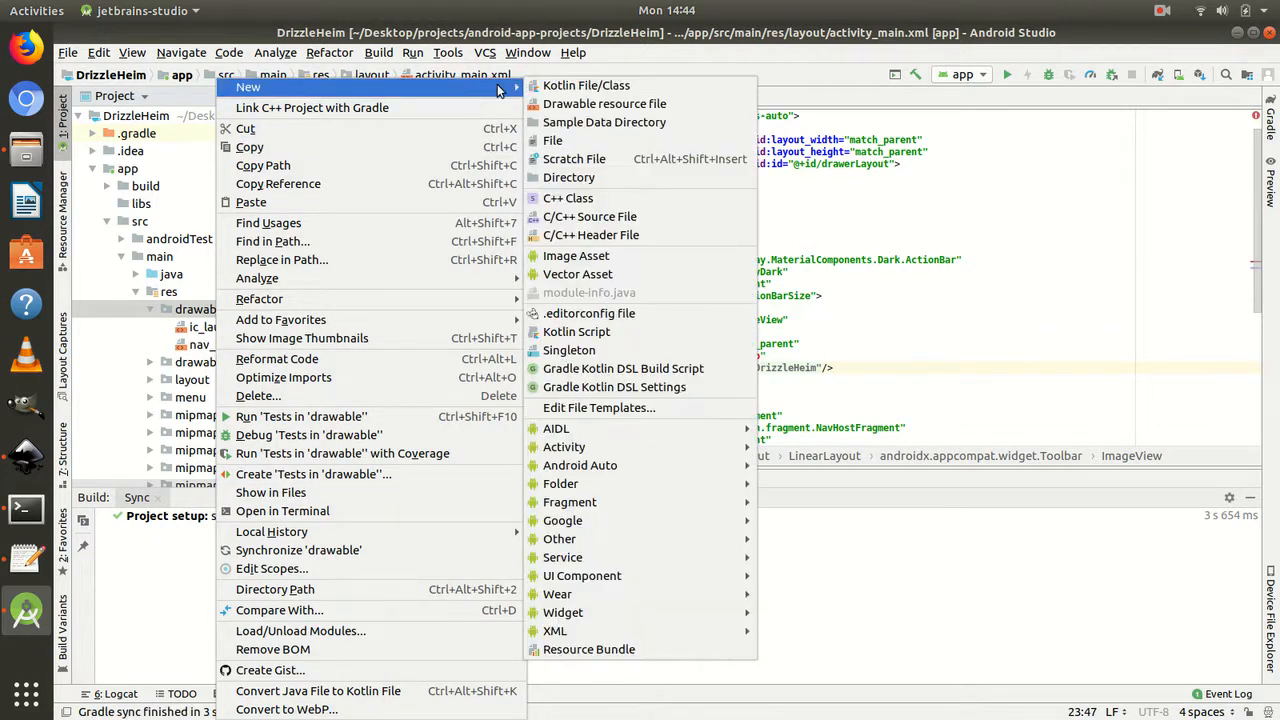
pyautogui.click(641, 285)
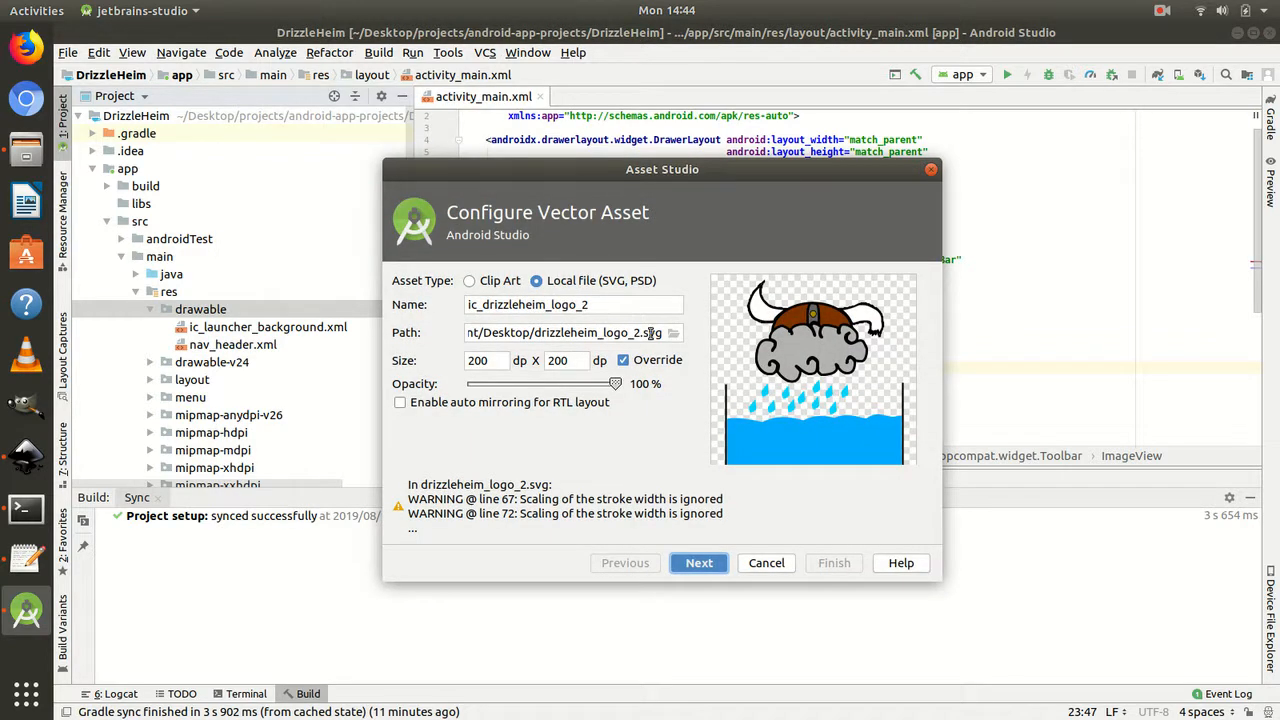
pyautogui.click(645, 333)
pyautogui.press('BackSpace')
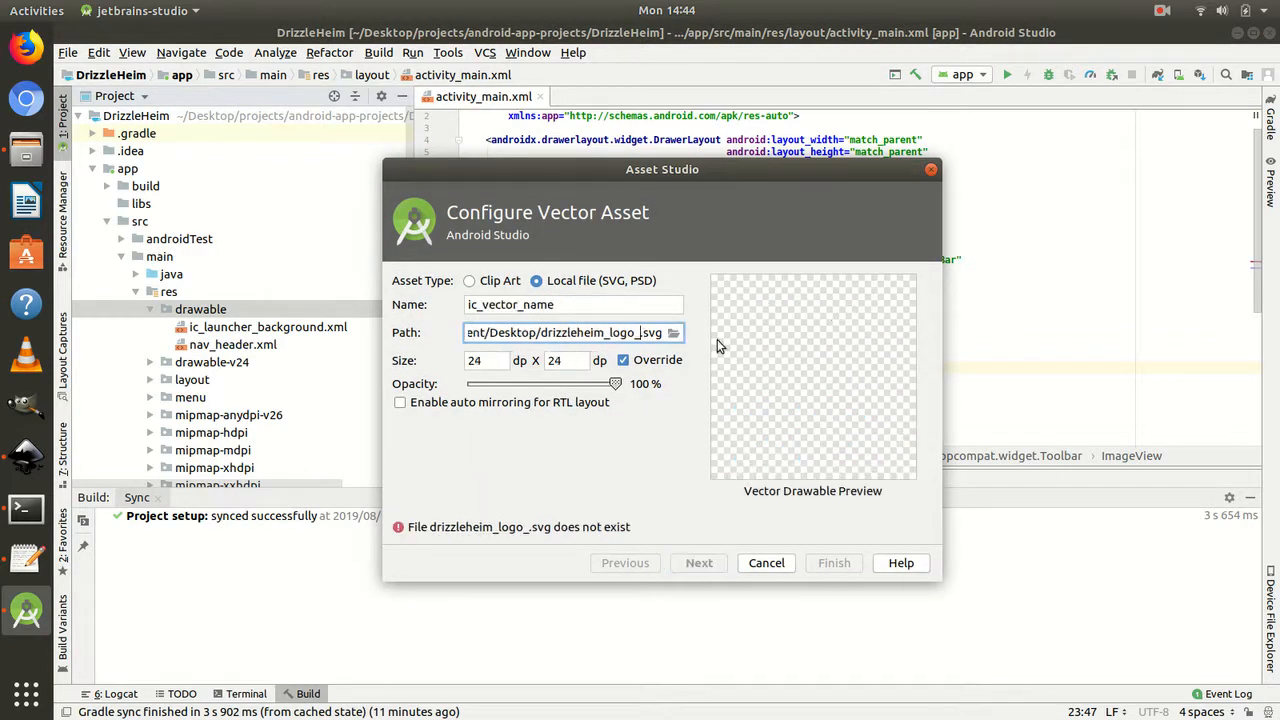
pyautogui.write('ifnal')
pyautogui.press('BackSpace')
pyautogui.press('BackSpace')
pyautogui.press('BackSpace')
pyautogui.press('BackSpace')
pyautogui.press('BackSpace')
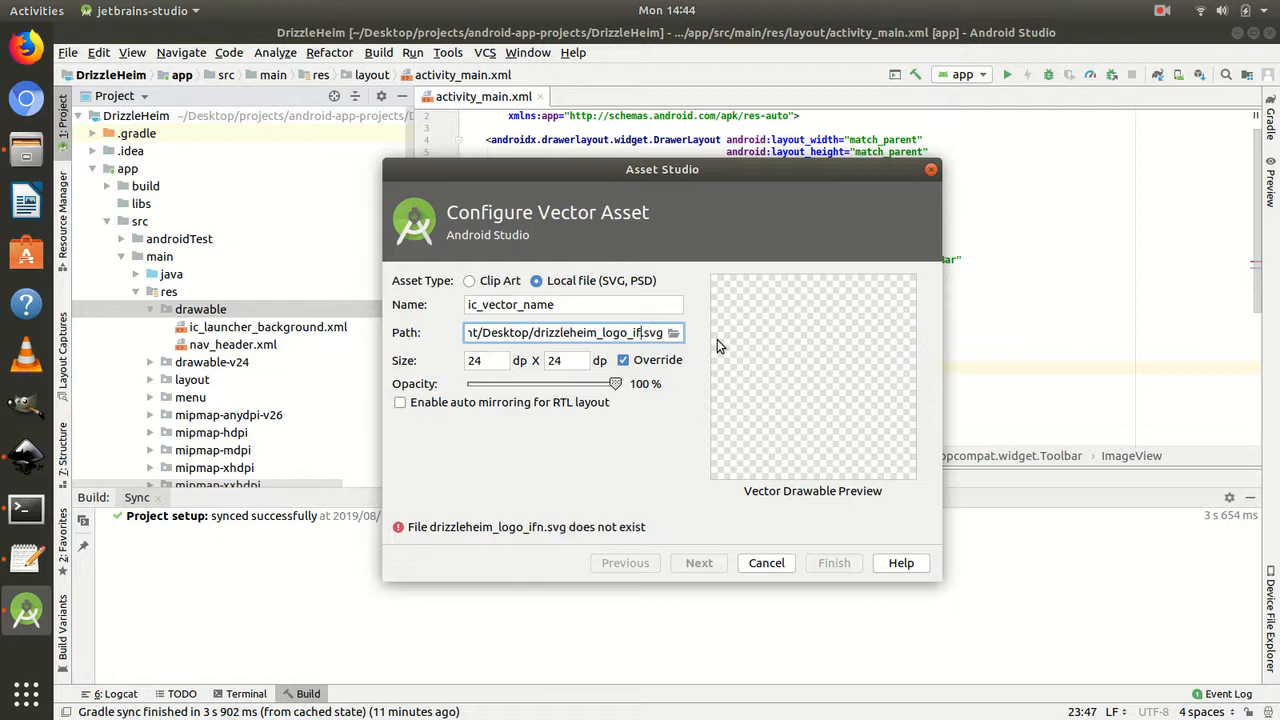
pyautogui.write('final')
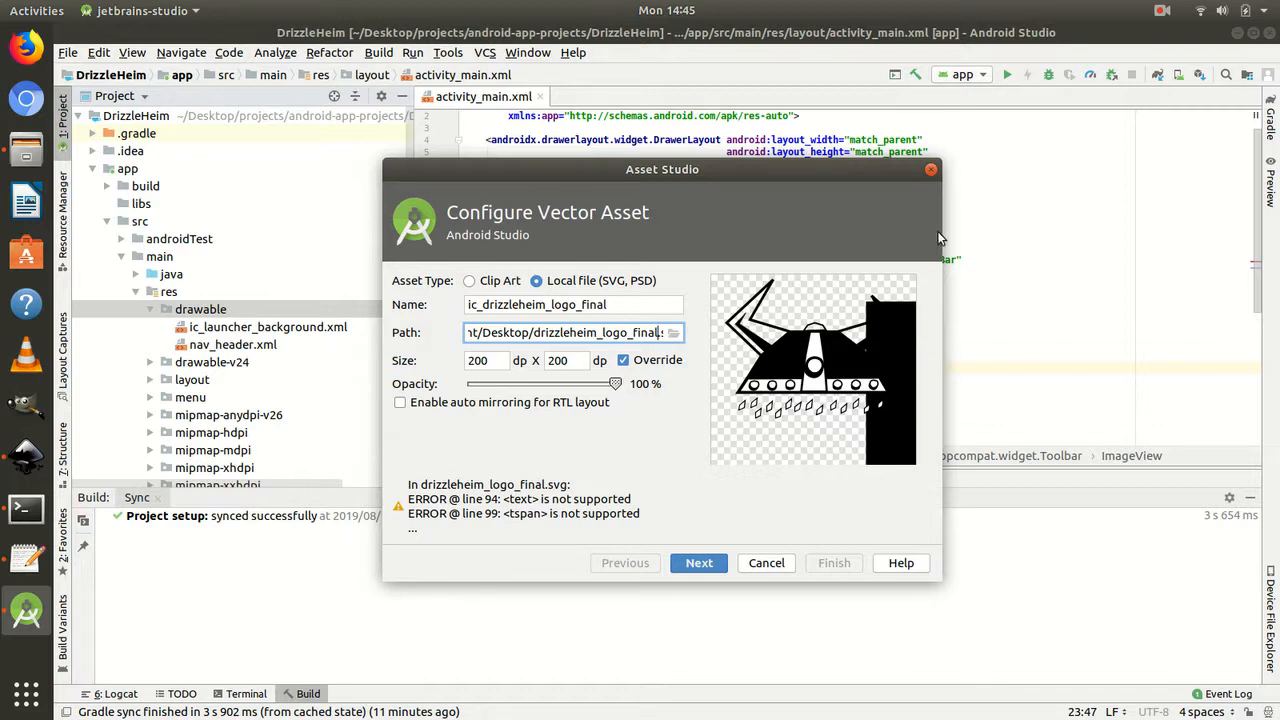
pyautogui.click(931, 169)
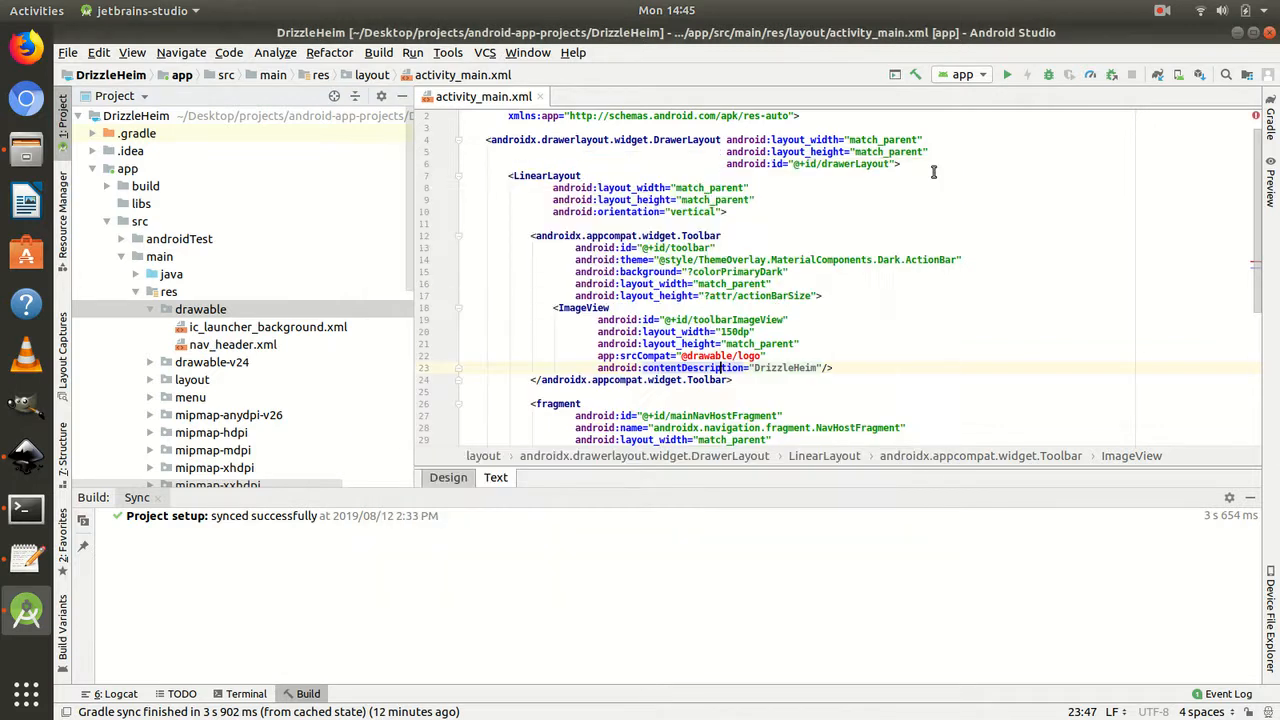
# Switch to Inkscape, convert all objects of the logo drawing to paths and save the file
pyautogui.click(26, 455)
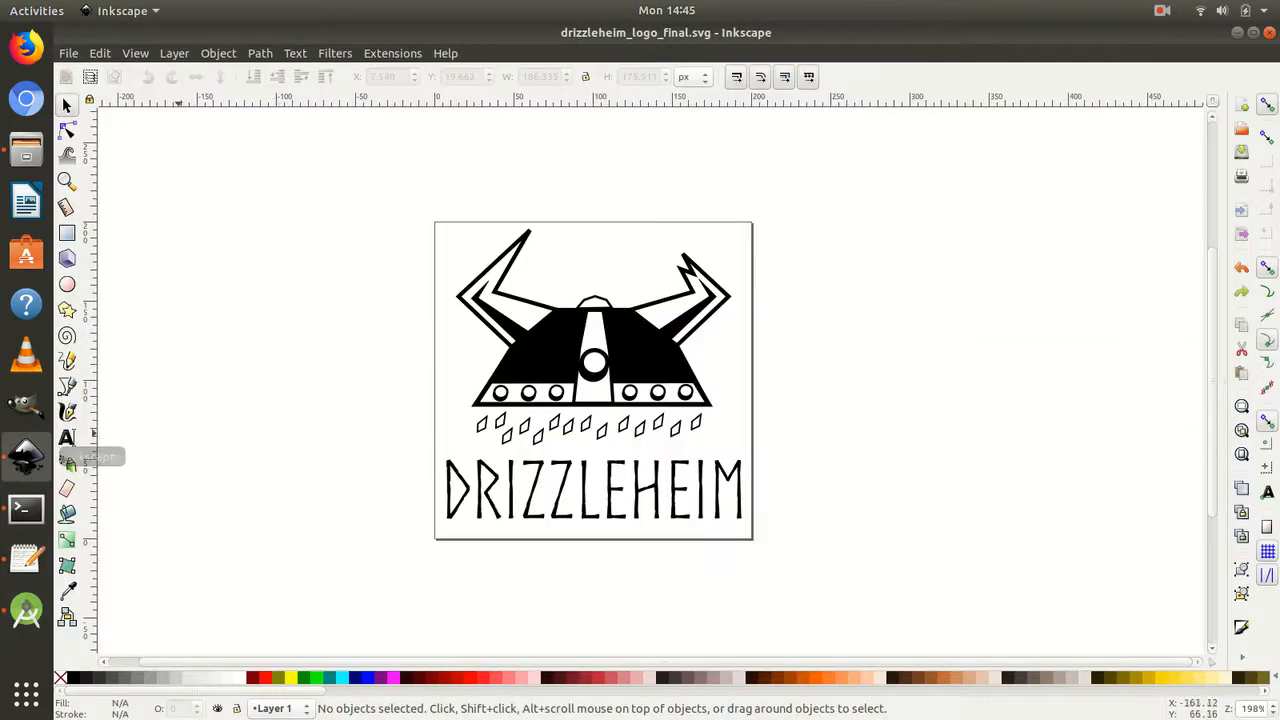
pyautogui.hotkey('ctrl', 'a')
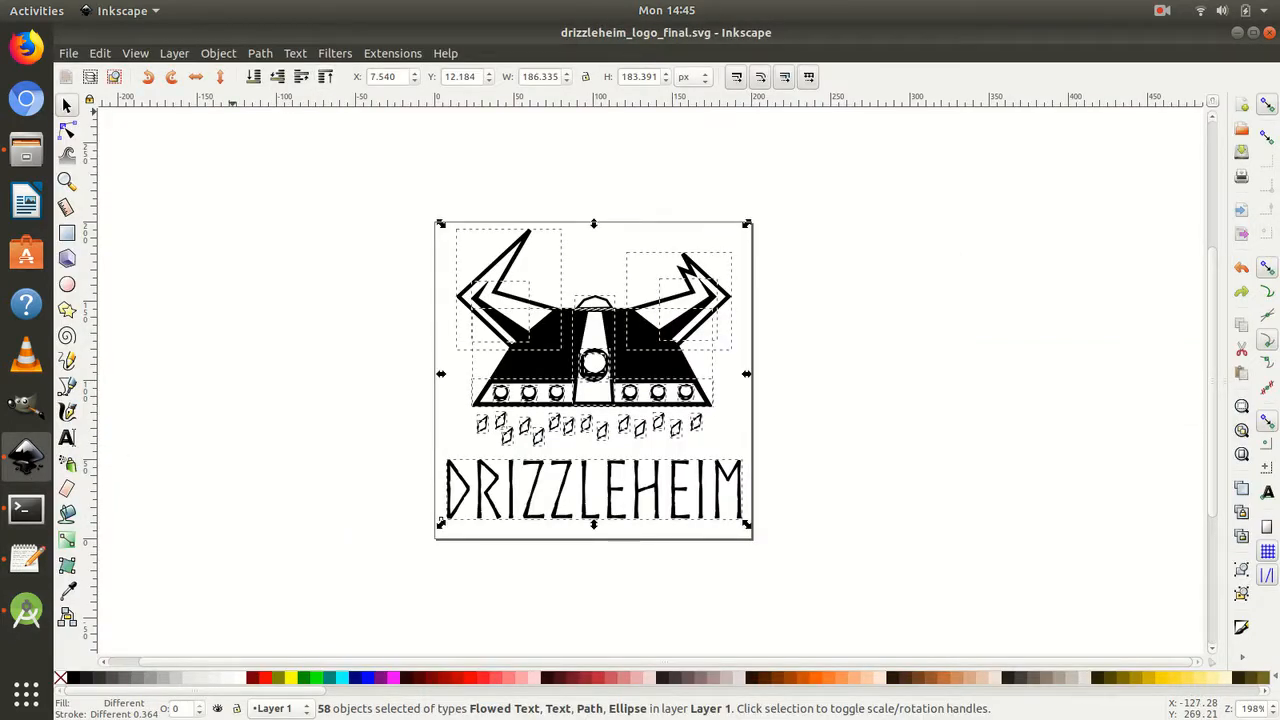
pyautogui.click(218, 53)
pyautogui.moveTo(260, 53)
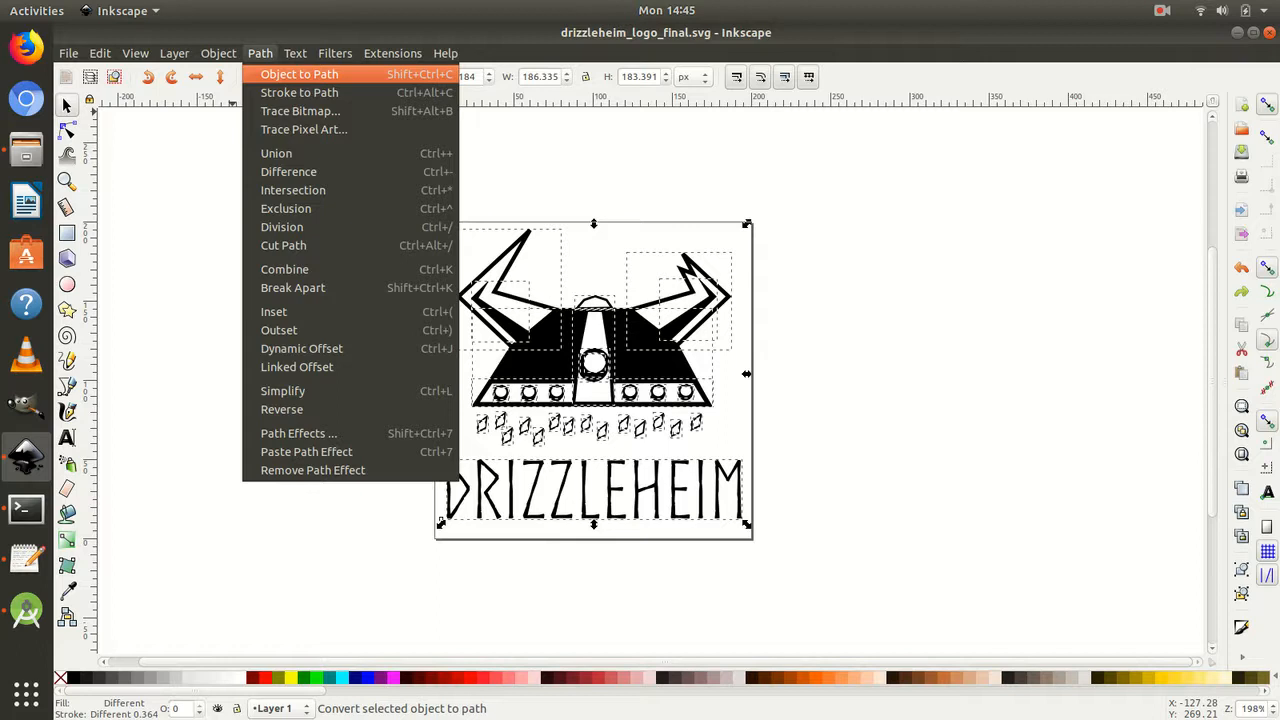
pyautogui.click(299, 74)
pyautogui.press('Escape')
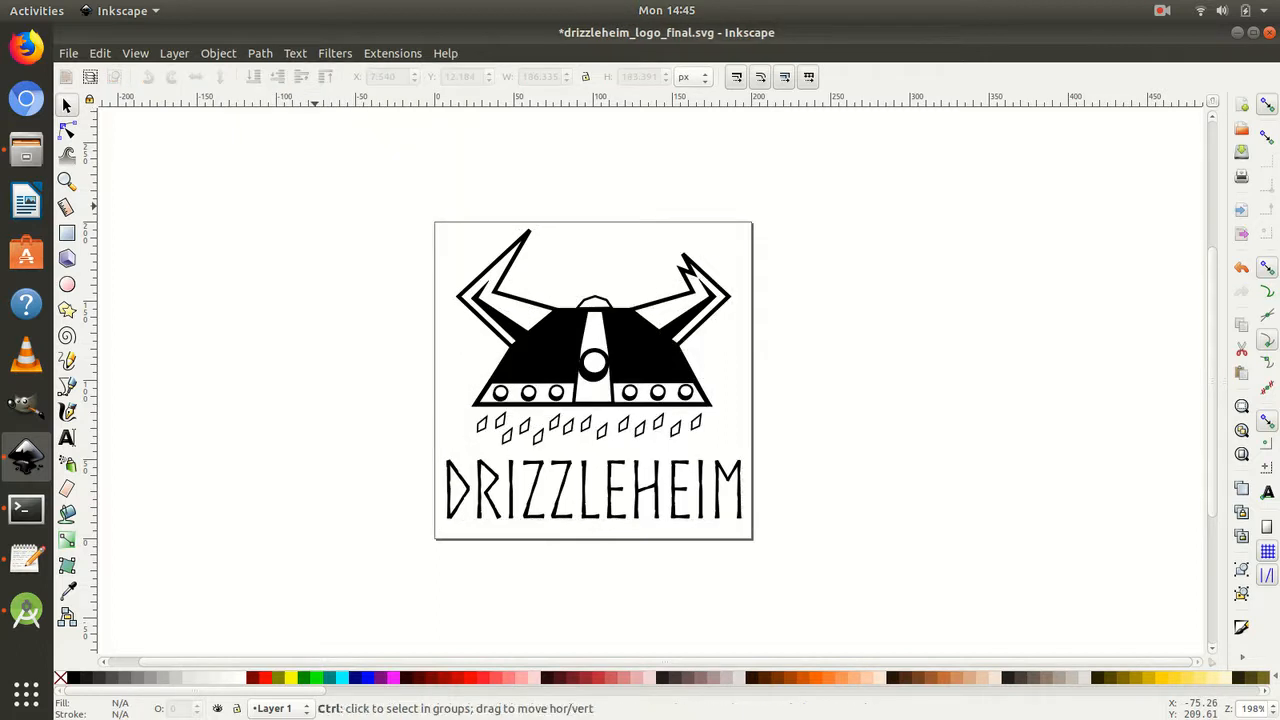
pyautogui.hotkey('ctrl', 's')
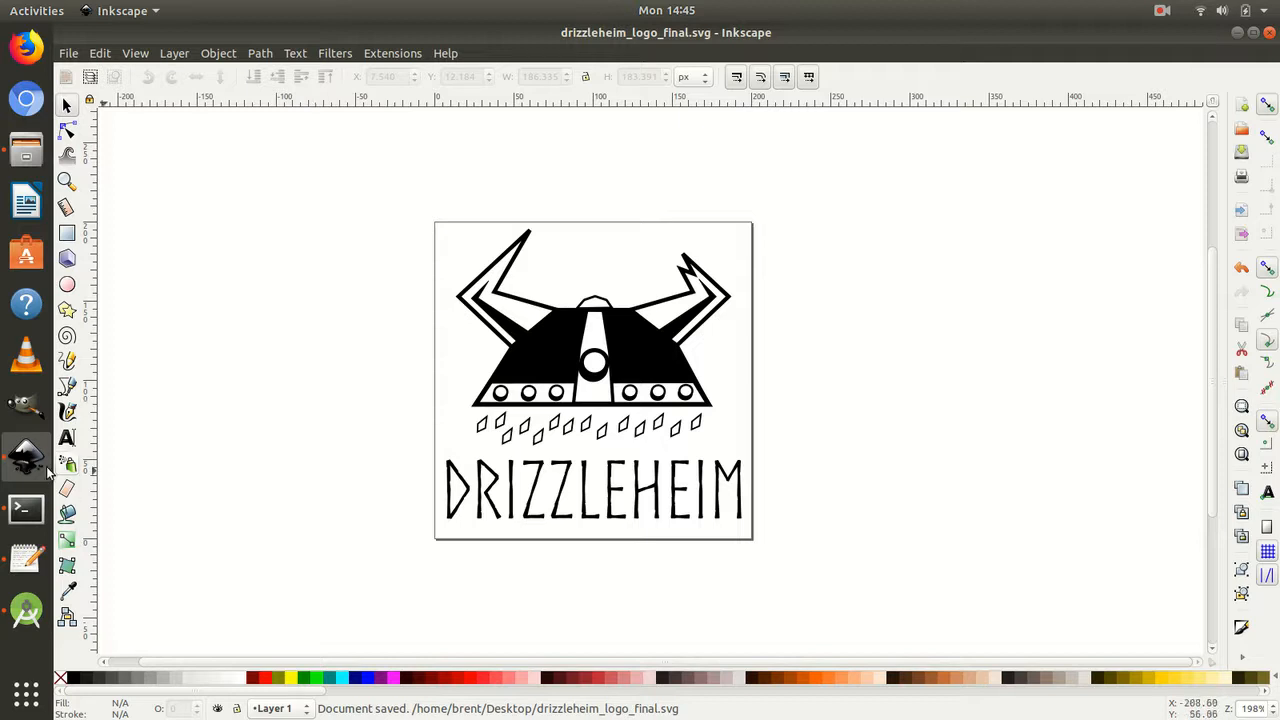
# Switch to Android Studio and create a vector asset in the drawable folder from the local file drizzleheim_logo_final.svg
pyautogui.click(26, 612)
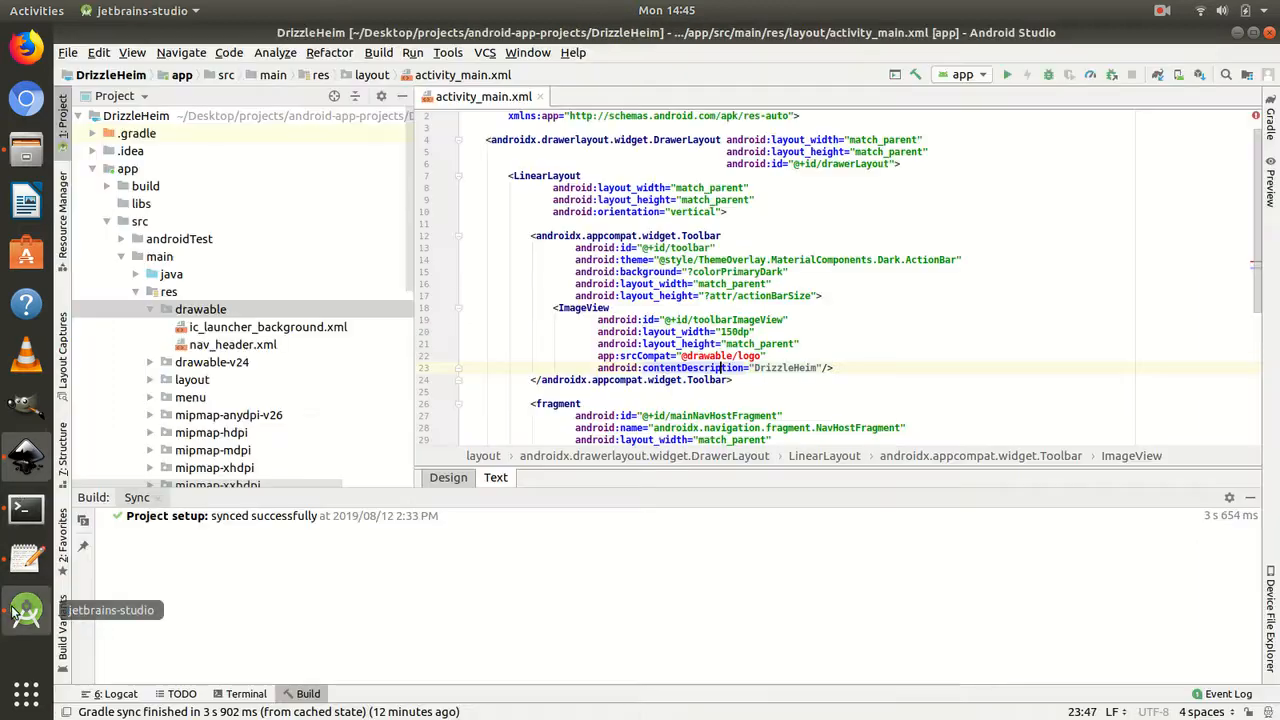
pyautogui.rightClick(244, 313)
pyautogui.moveTo(528, 90)
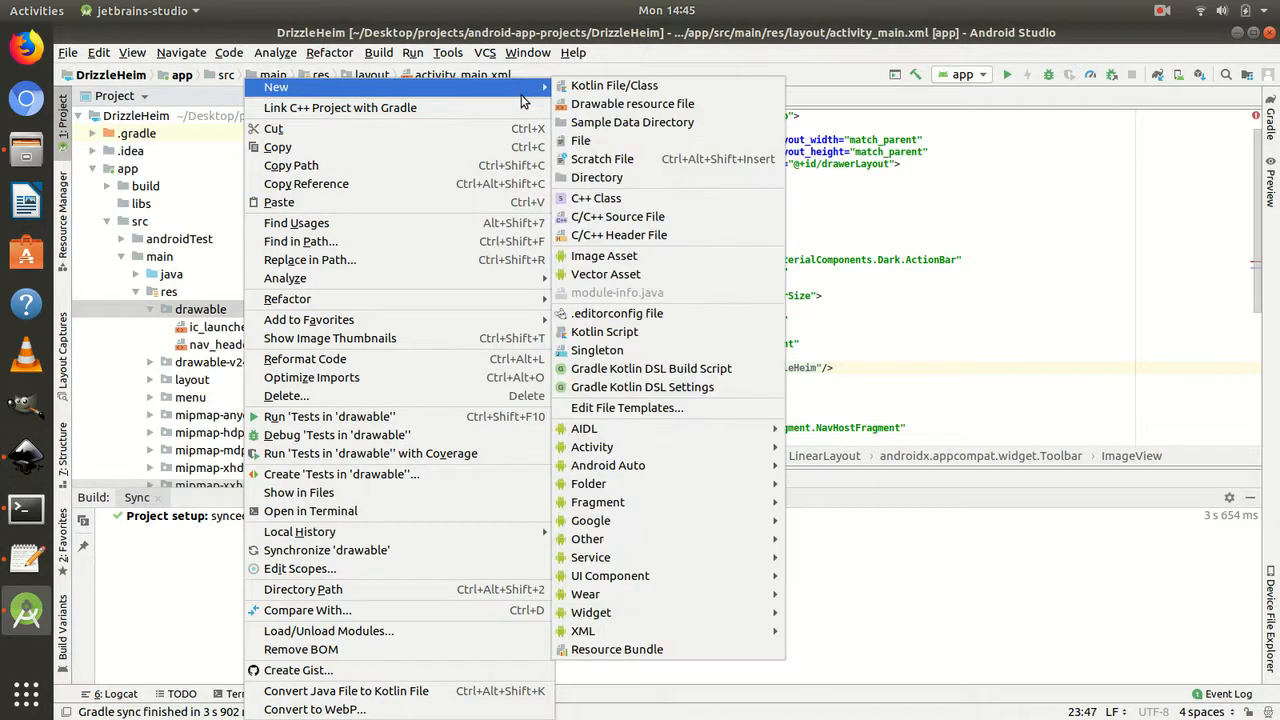
pyautogui.click(605, 274)
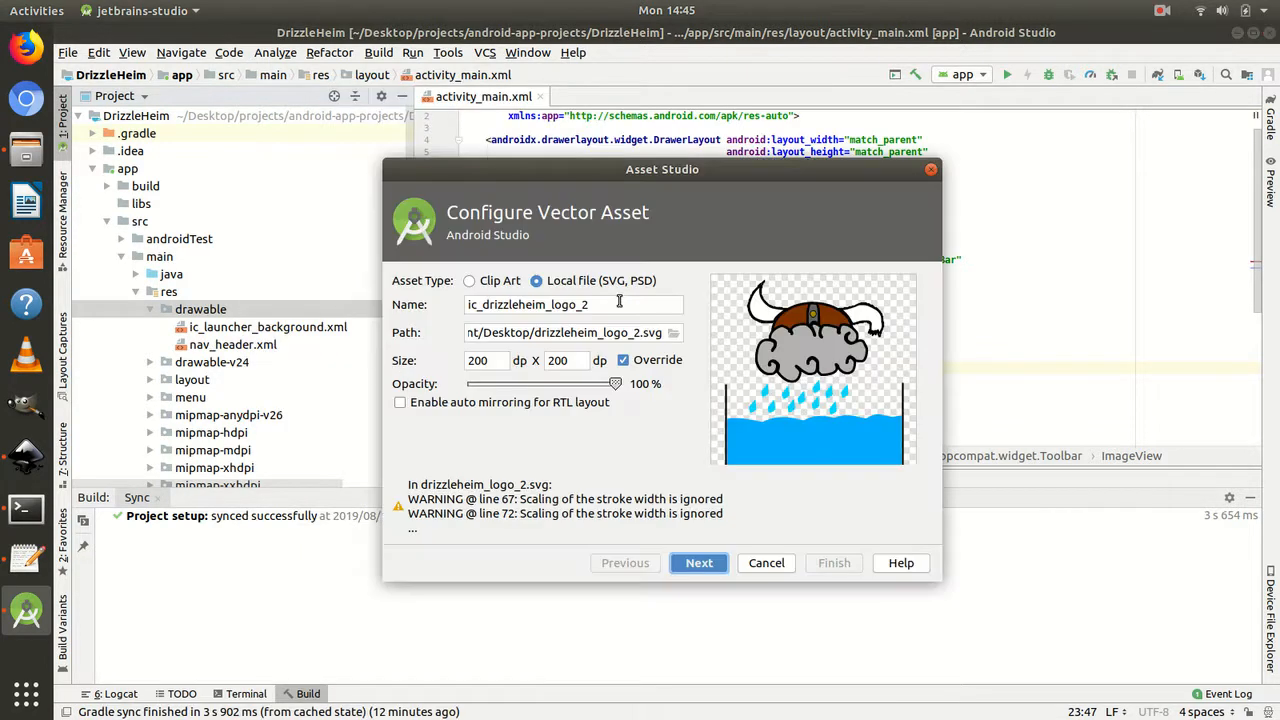
pyautogui.click(640, 336)
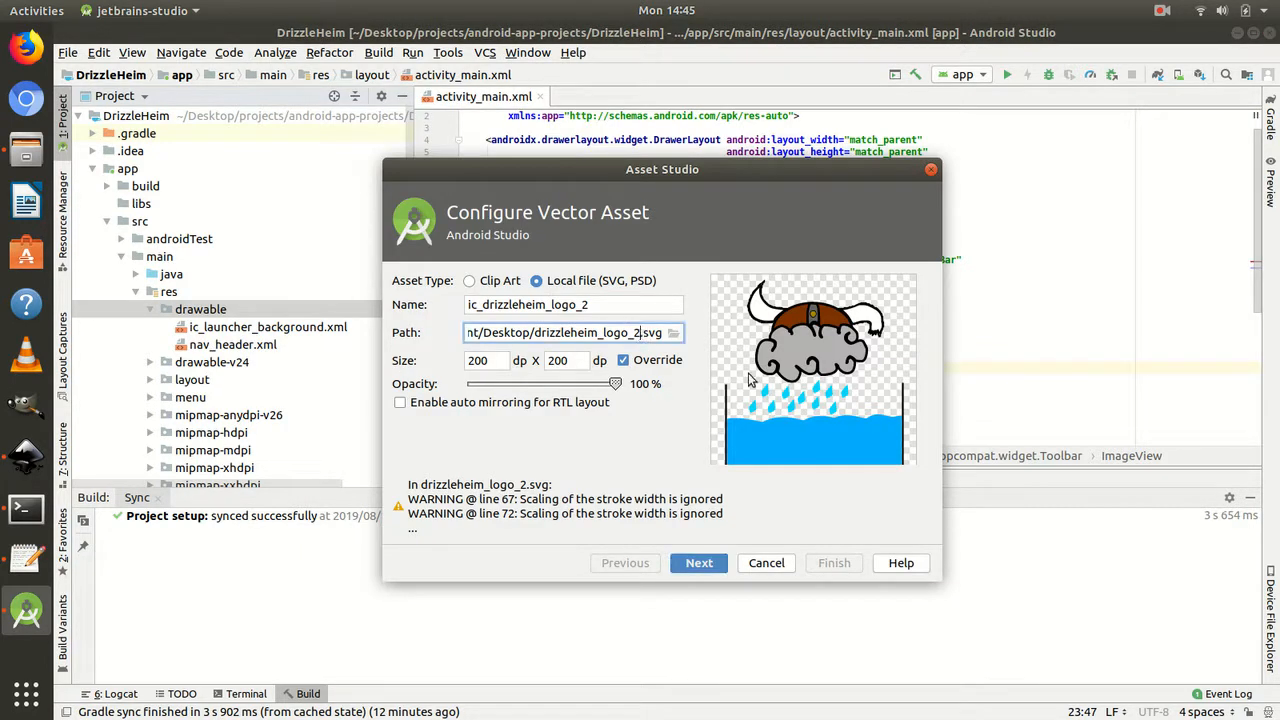
pyautogui.press('BackSpace')
pyautogui.write('fin')
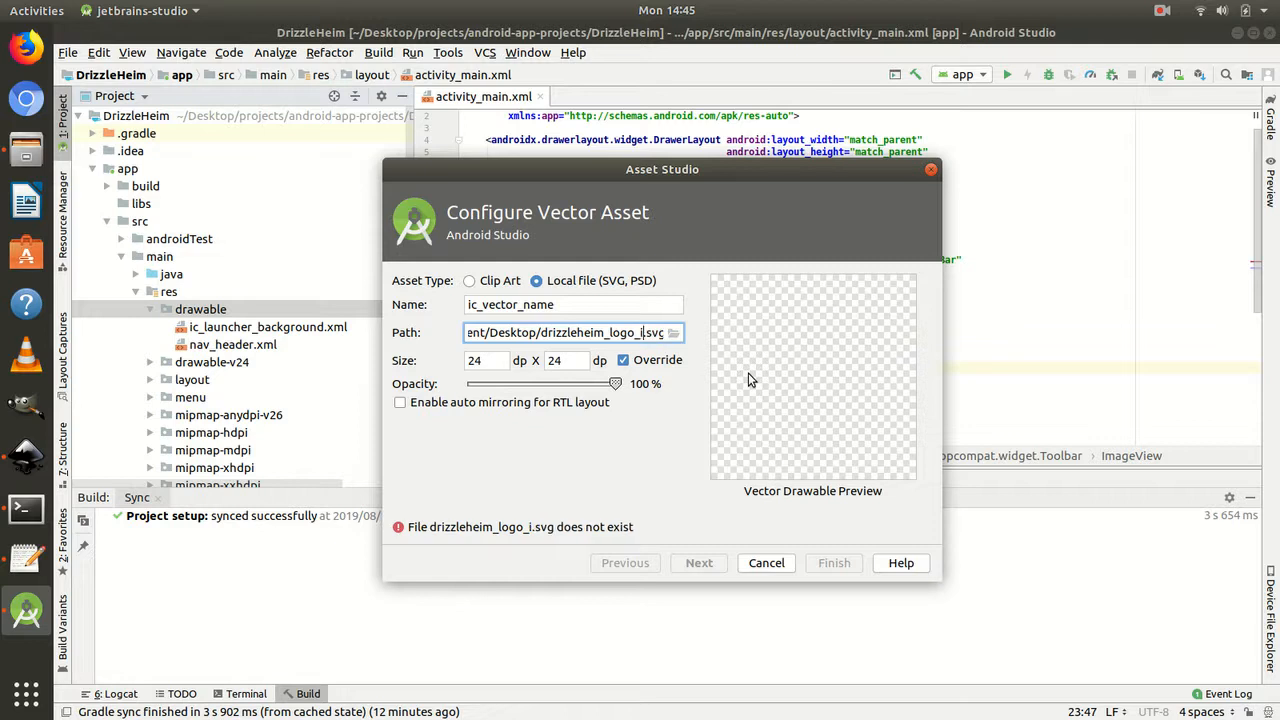
pyautogui.write('al')
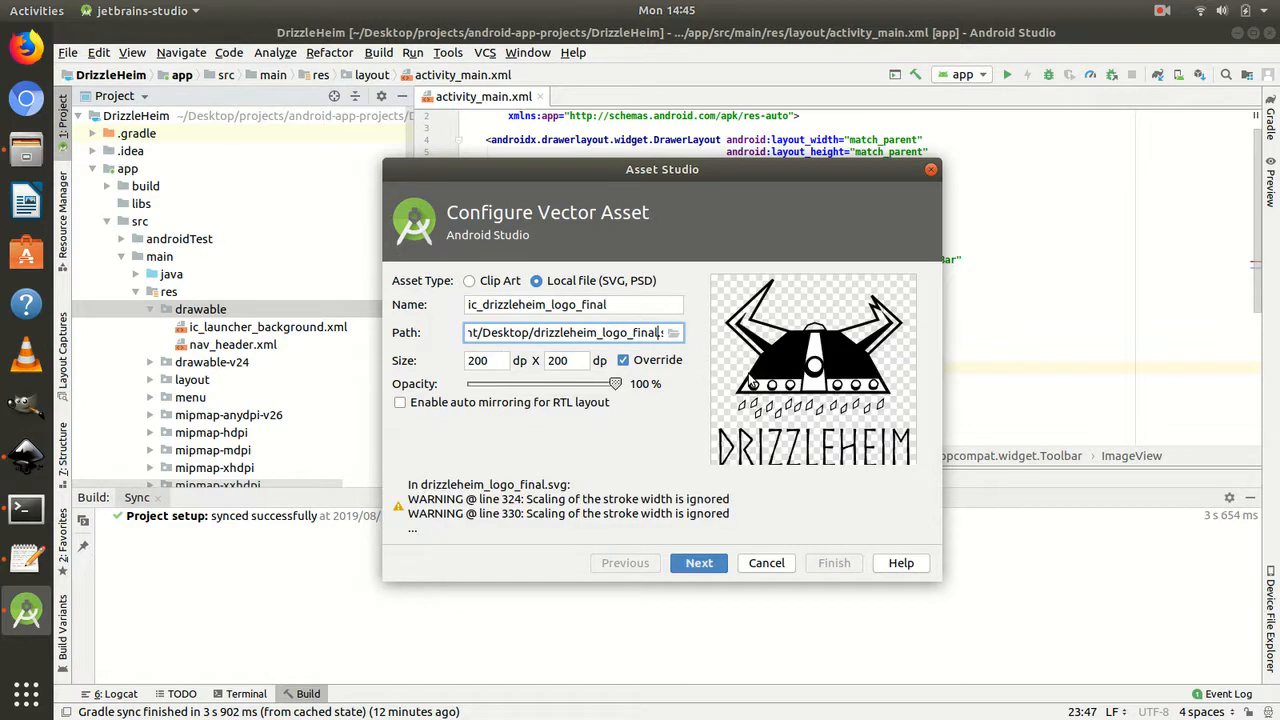
# Name the vector asset logo and finish adding it to the main res directory
pyautogui.click(697, 566)
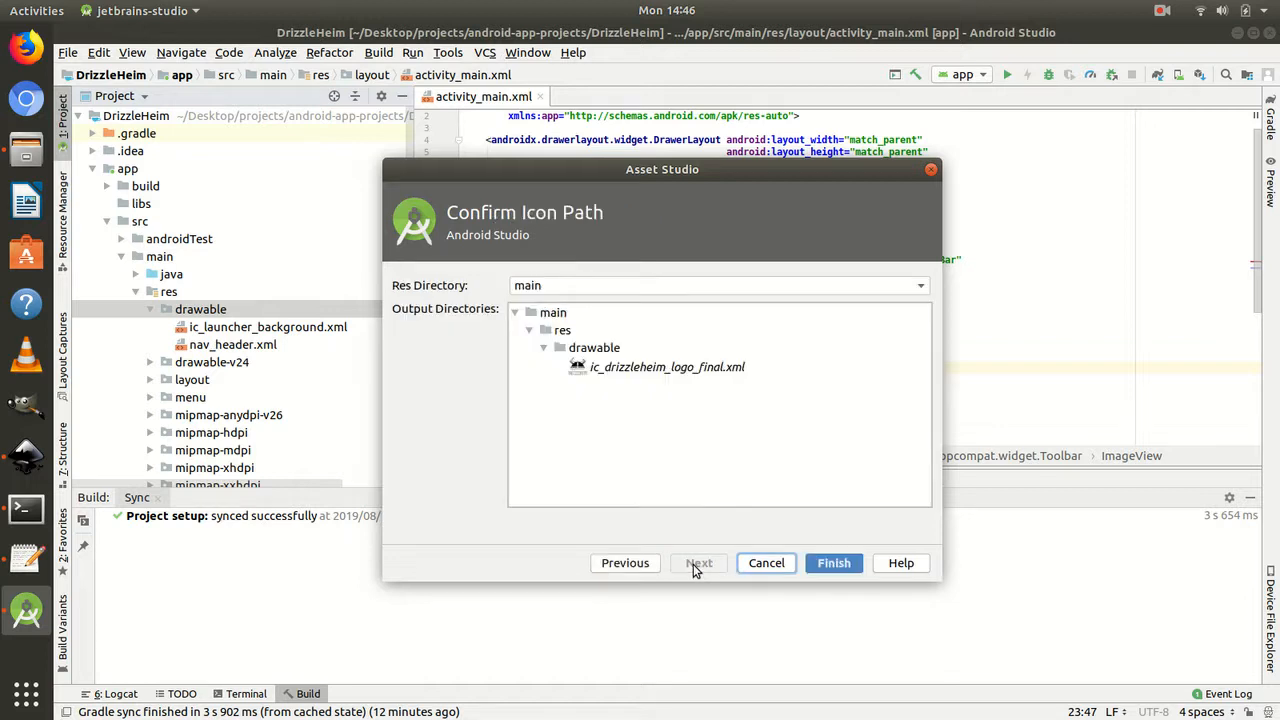
pyautogui.click(634, 568)
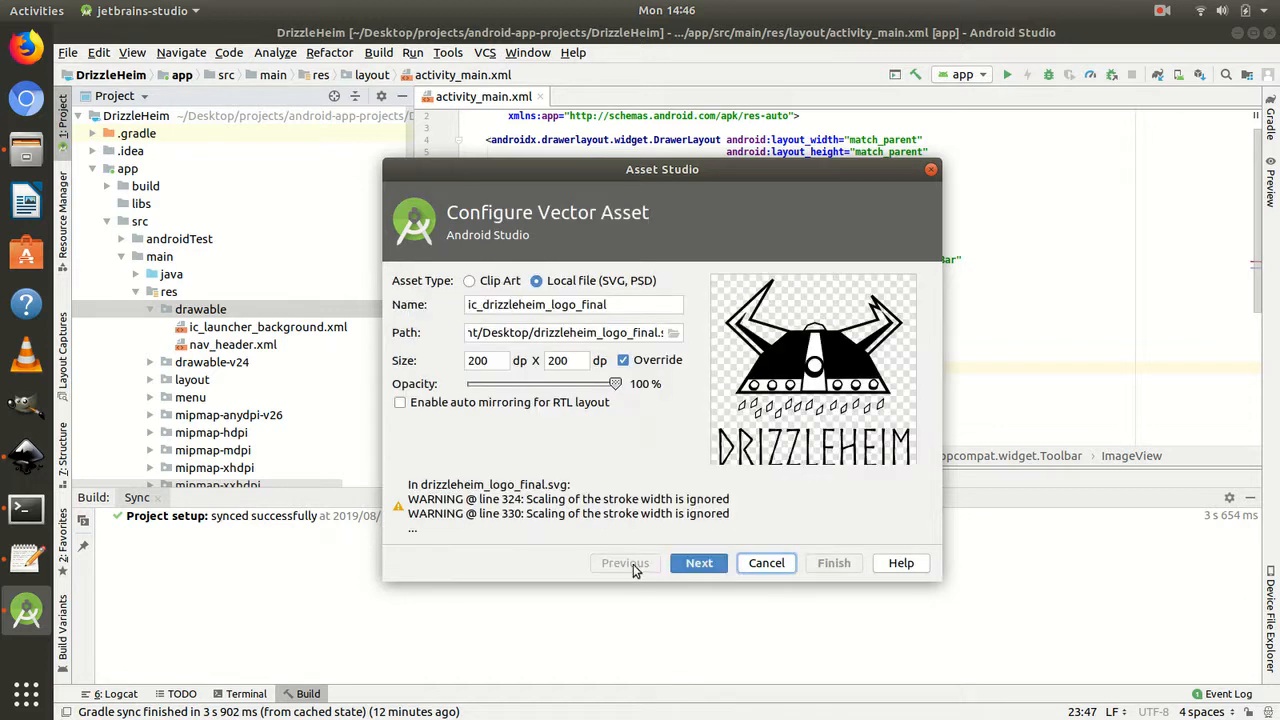
pyautogui.moveTo(605, 305); pyautogui.dragTo(383, 289)
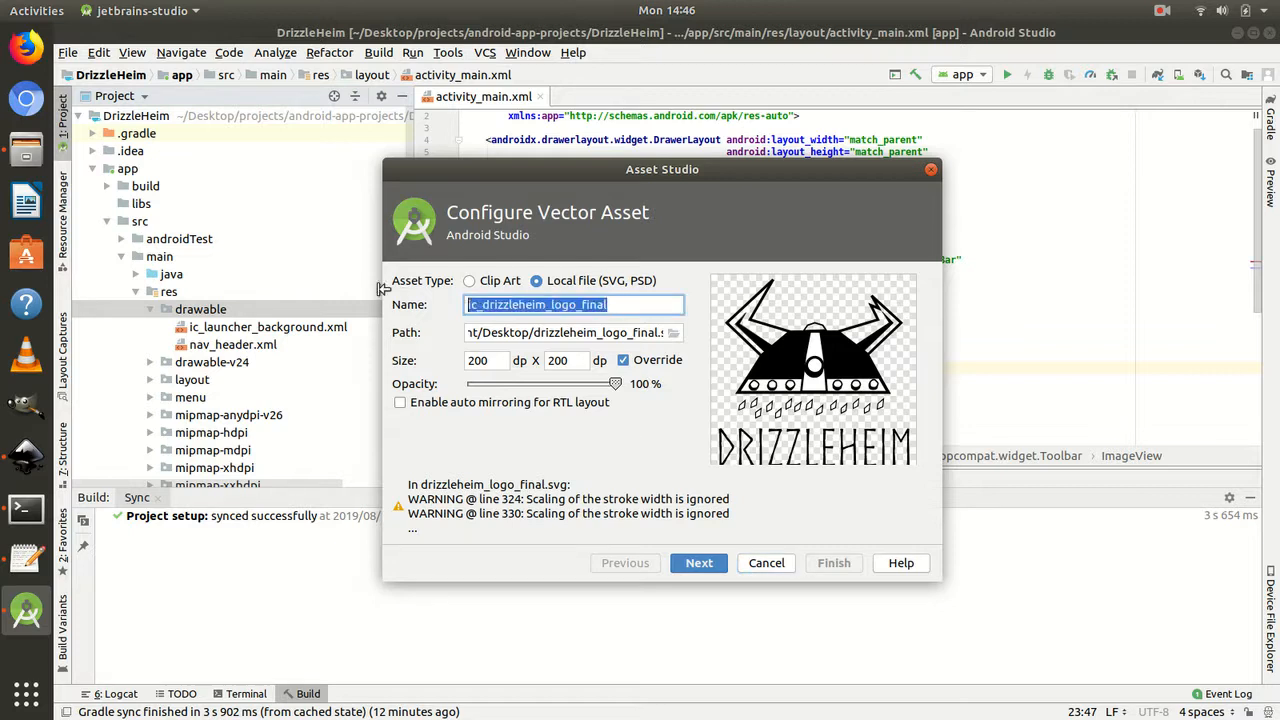
pyautogui.press('BackSpace')
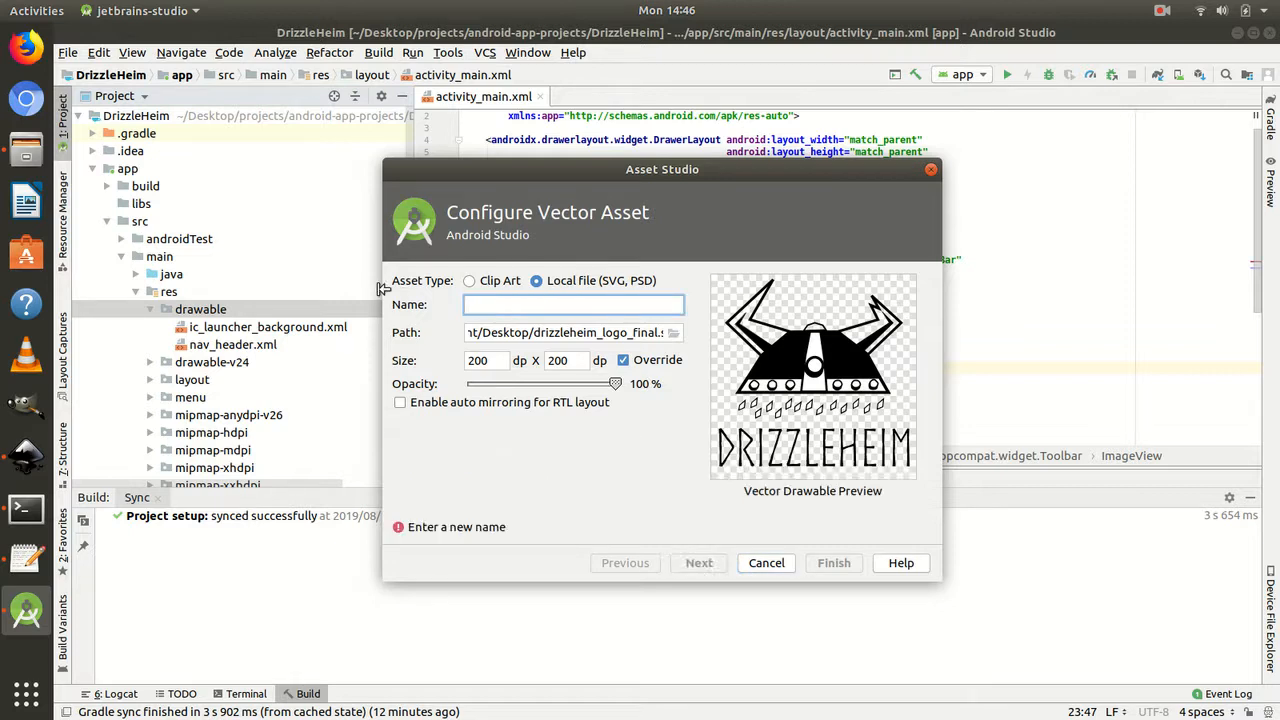
pyautogui.write('logo')
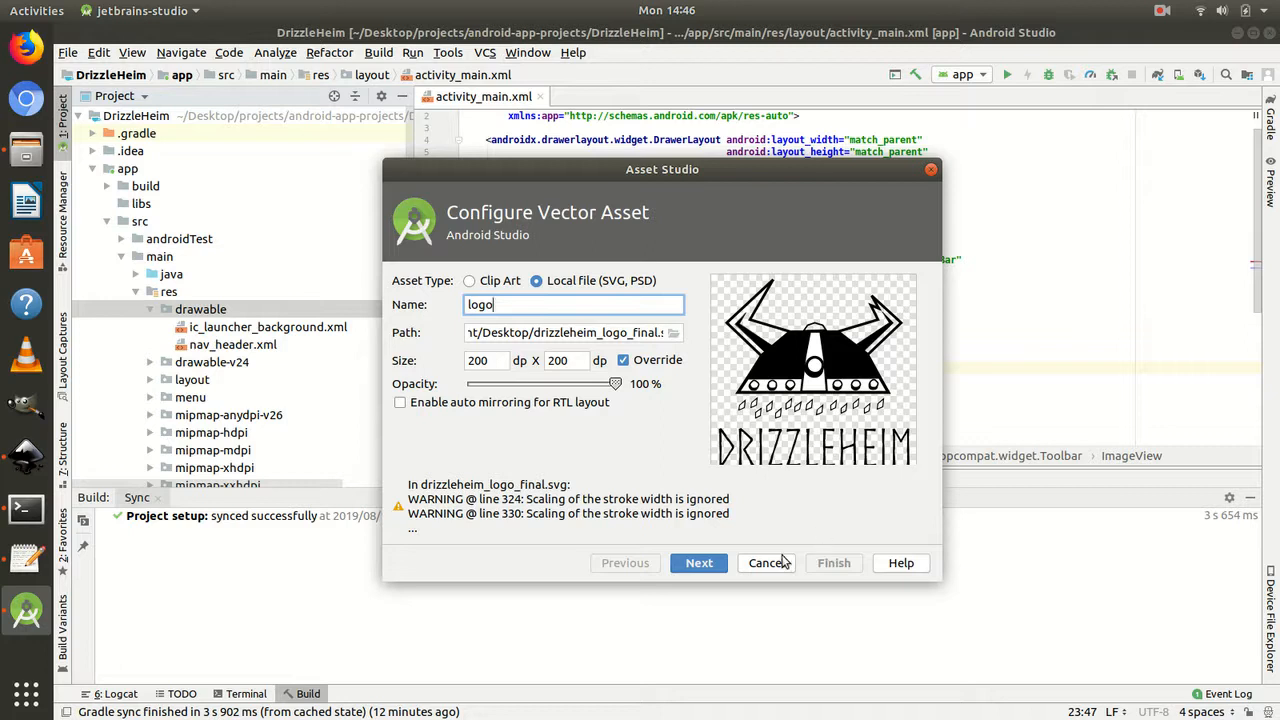
pyautogui.click(723, 566)
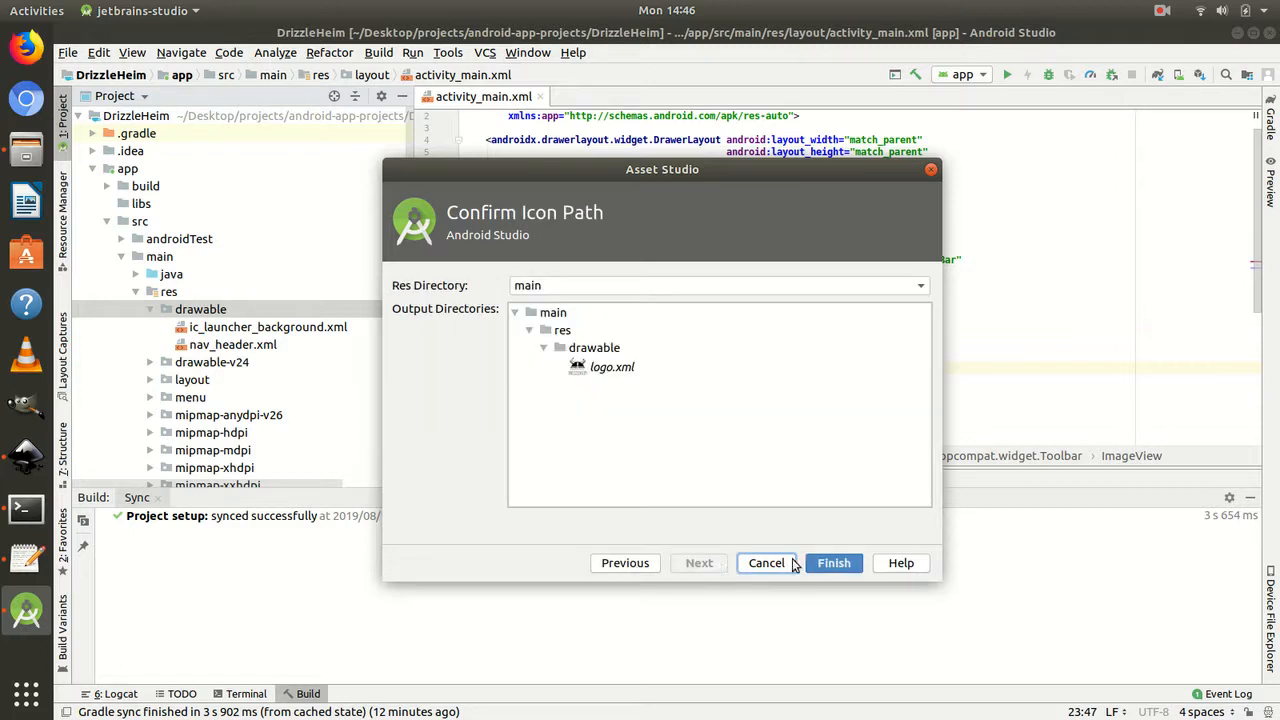
pyautogui.click(813, 566)
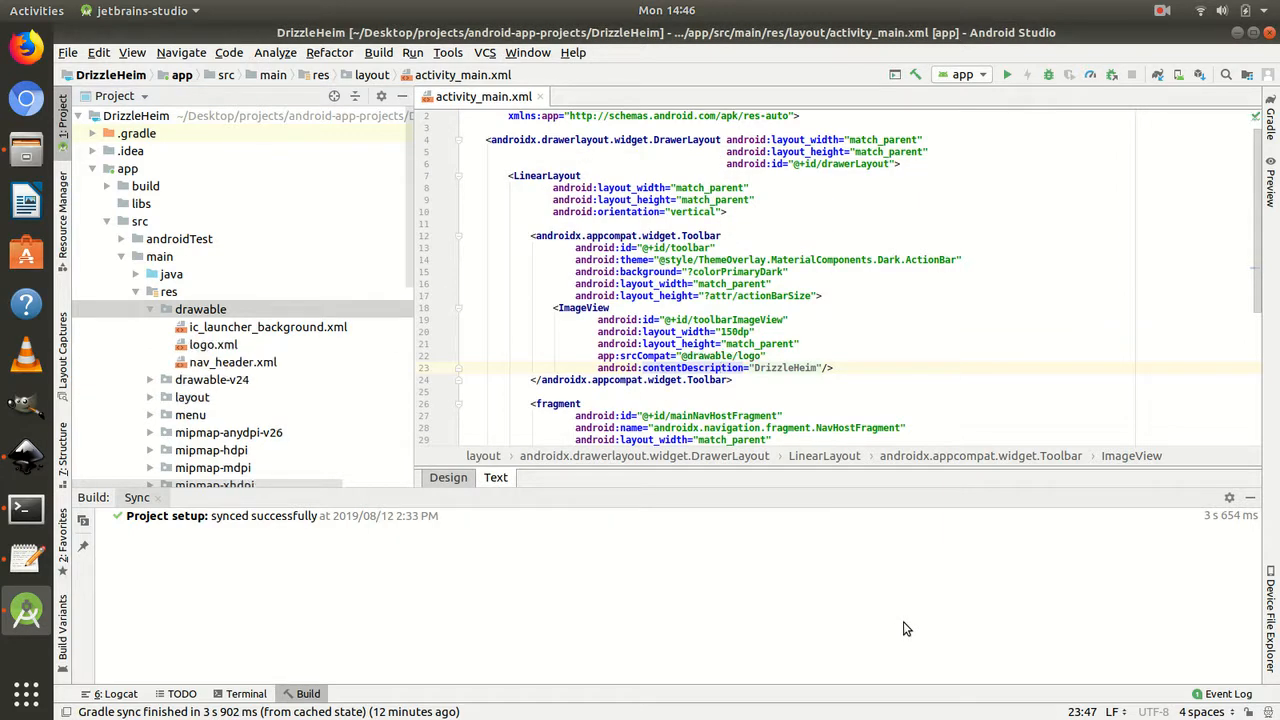
# Inspect the logo reference in activity_main.xml and the vector paths in logo.xml through to the end of the file
pyautogui.doubleClick(750, 356)
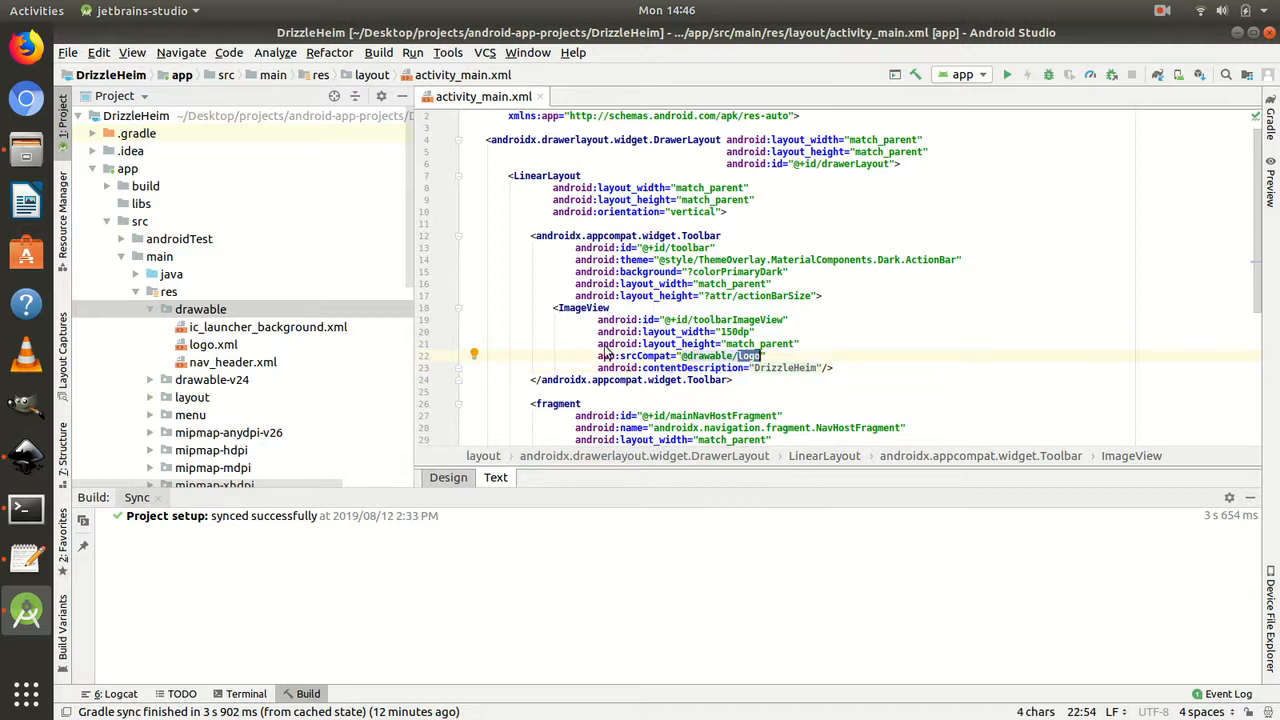
pyautogui.click(213, 350)
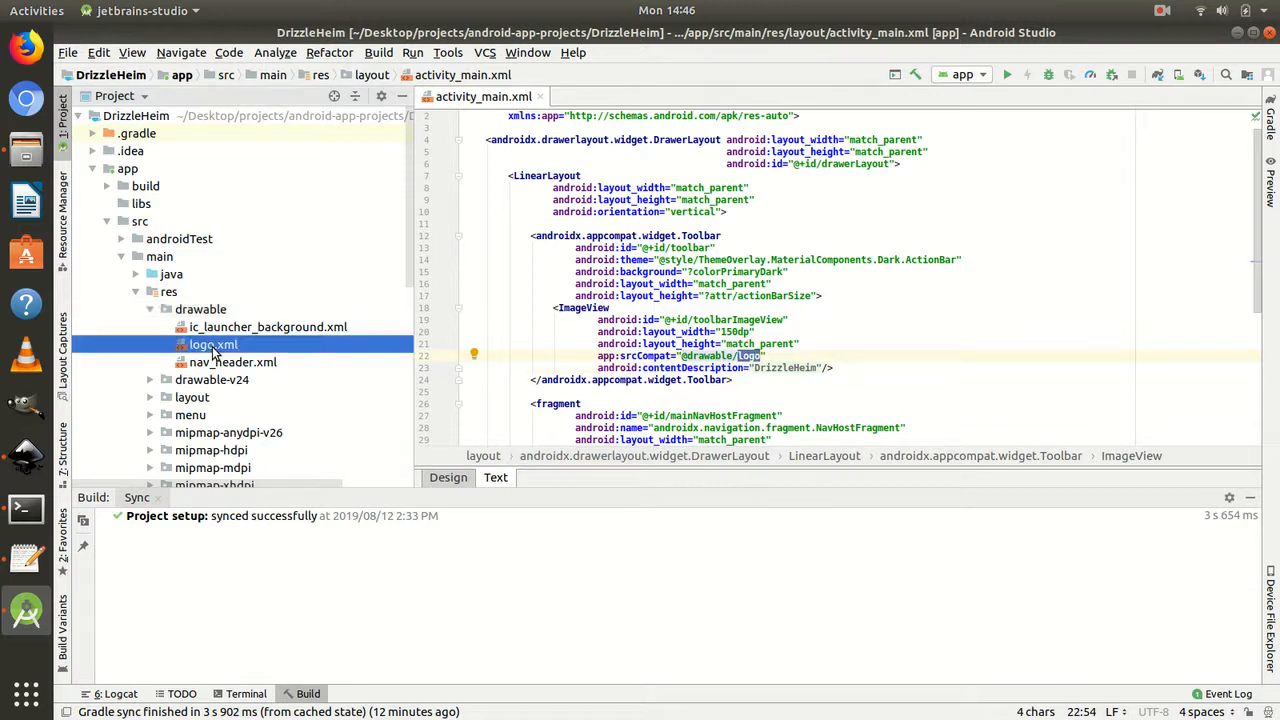
pyautogui.doubleClick(213, 350)
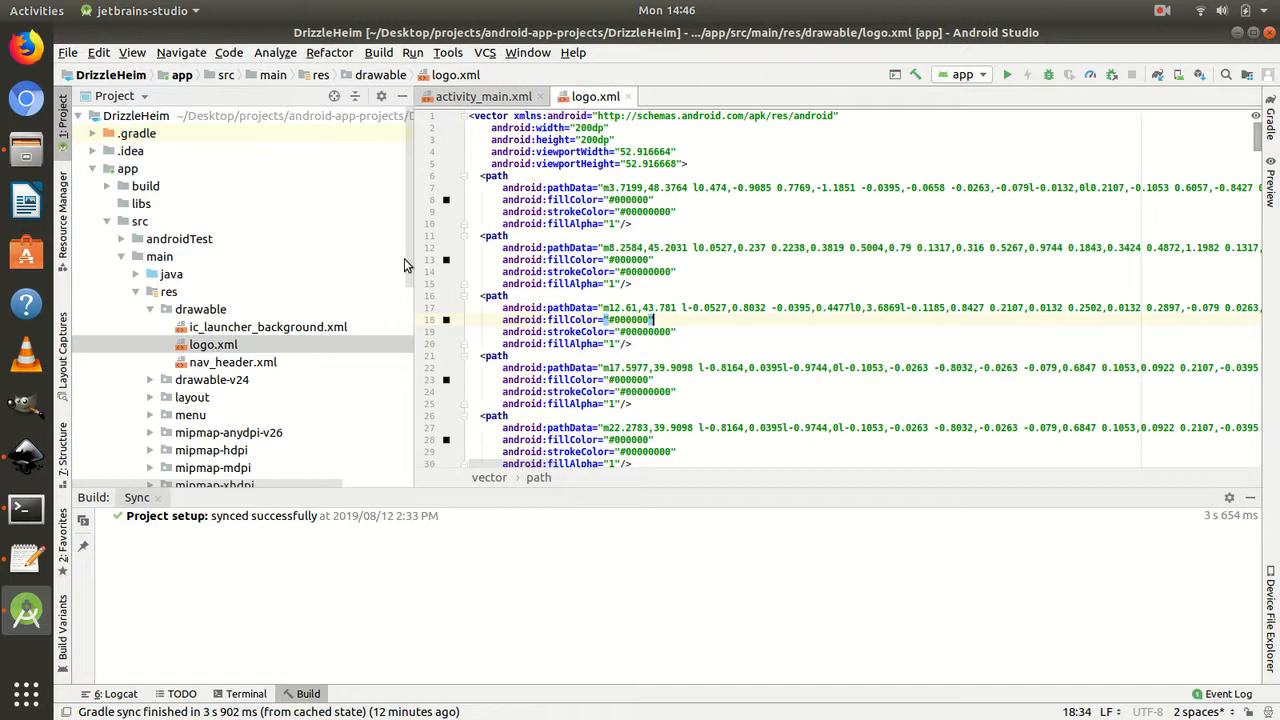
pyautogui.scroll(-20, 879, 224)
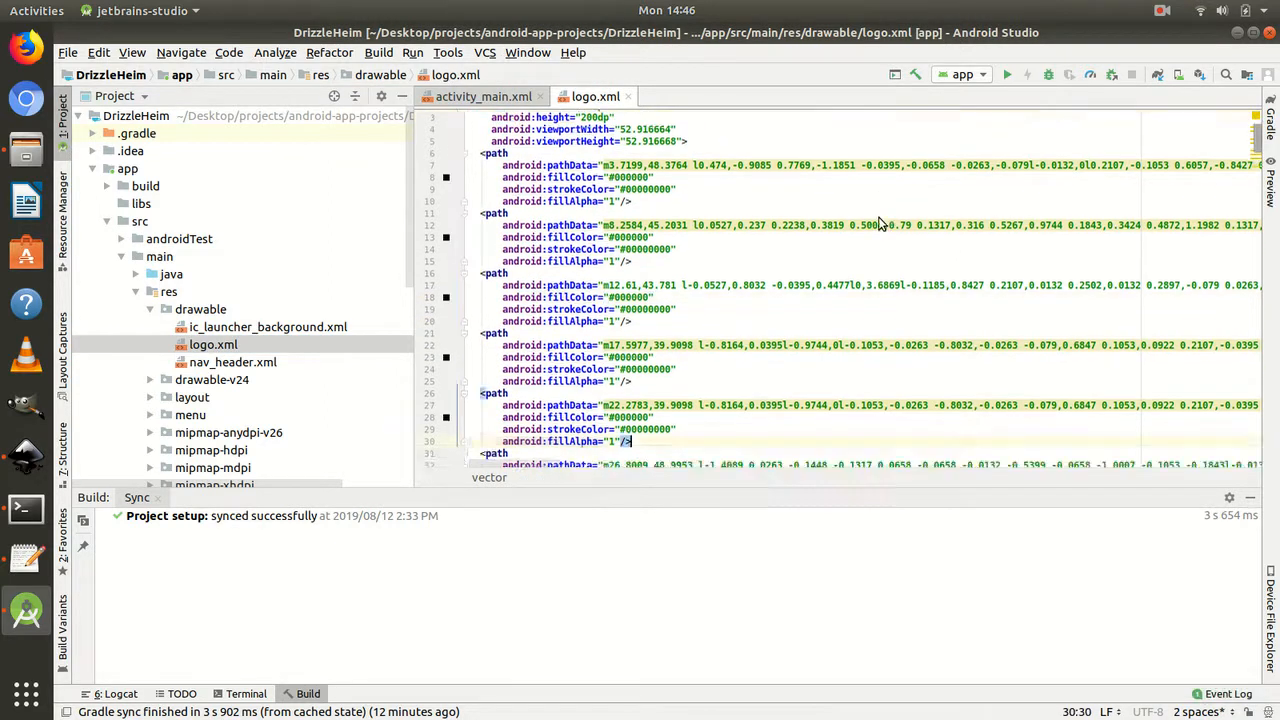
pyautogui.hotkey('ctrl', 'End')
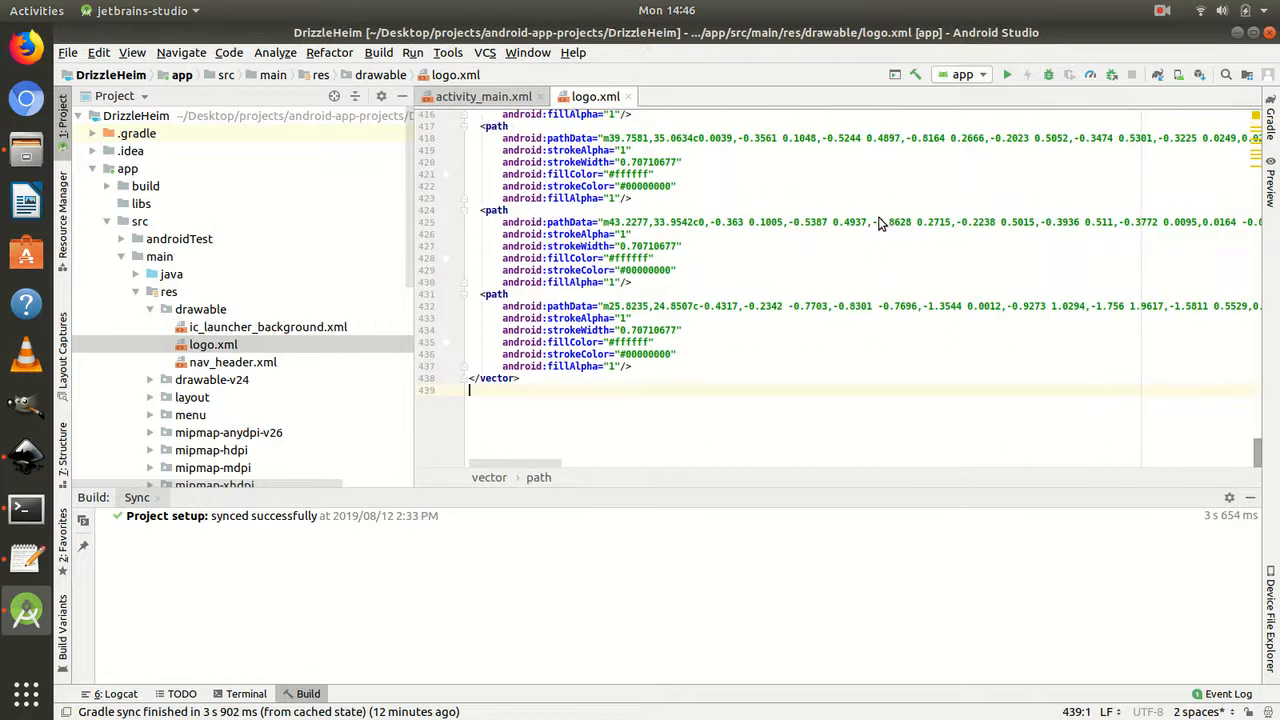
pyautogui.click(628, 96)
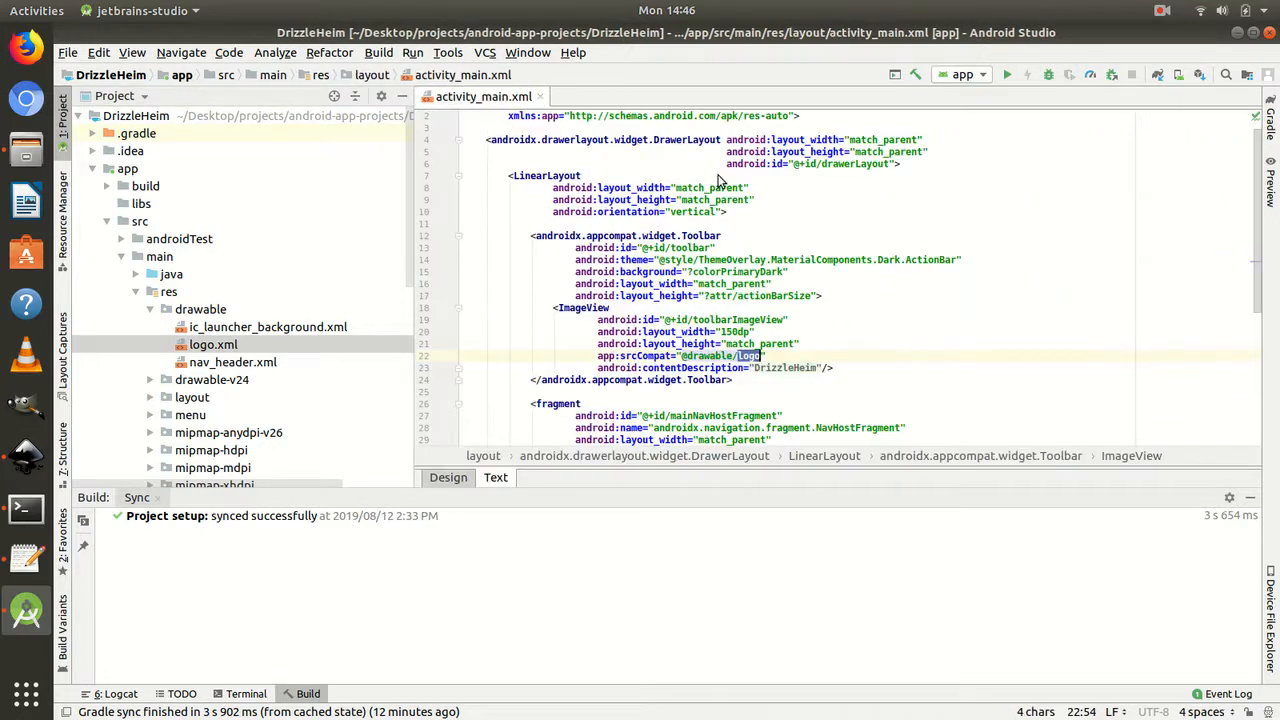